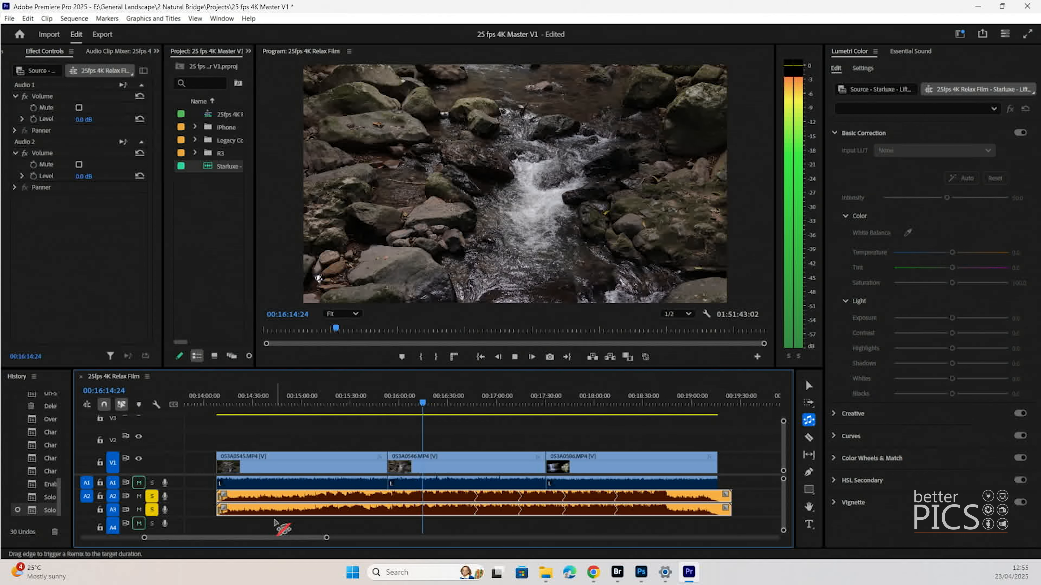
- Play back the soloed music around 00:16:14 and again near 00:17:12 to judge its loudness
{"action": "key", "text": "space"}
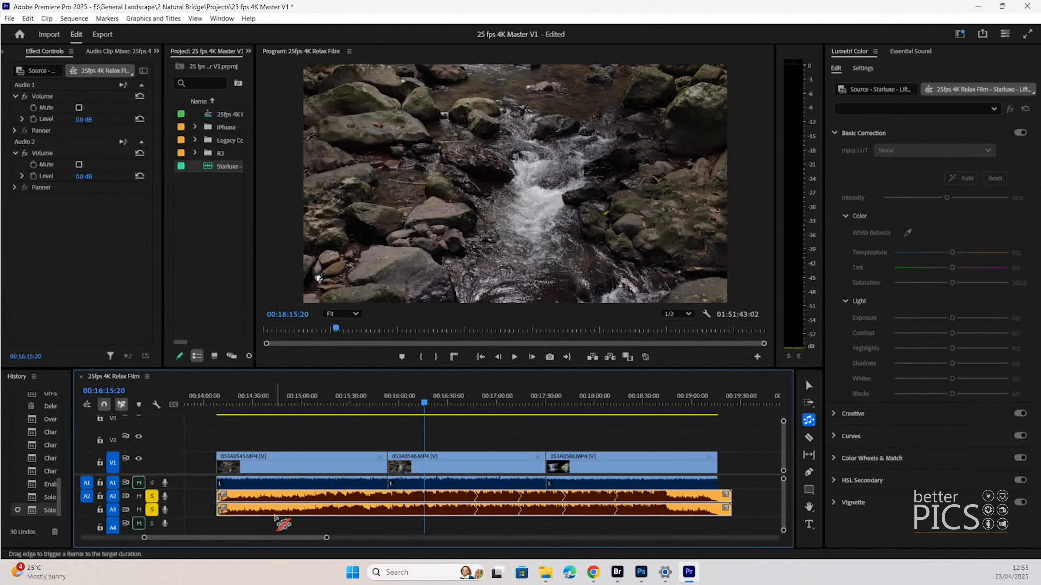
{"action": "key", "text": "space"}
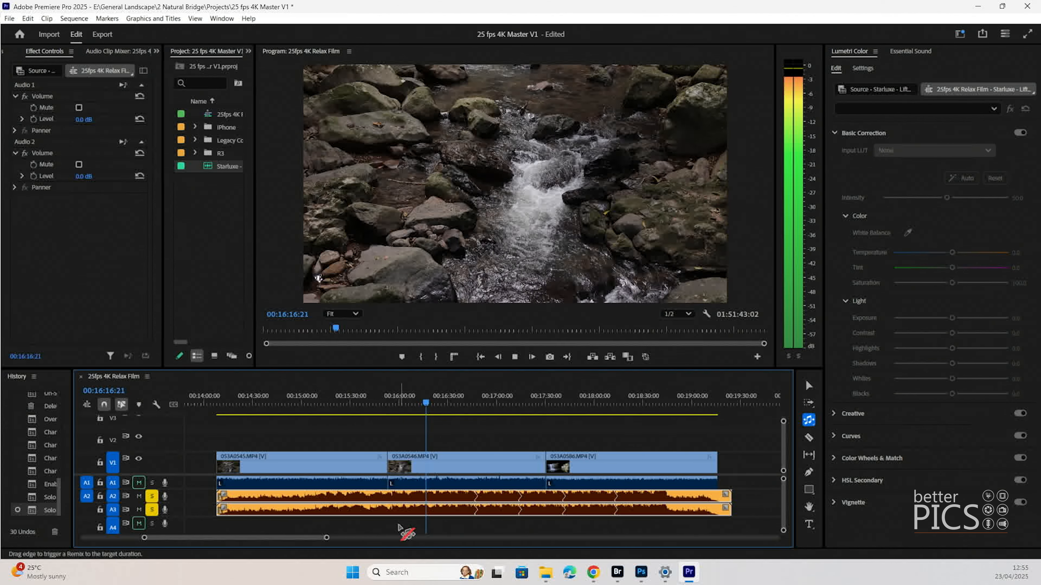
{"action": "key", "text": "space"}
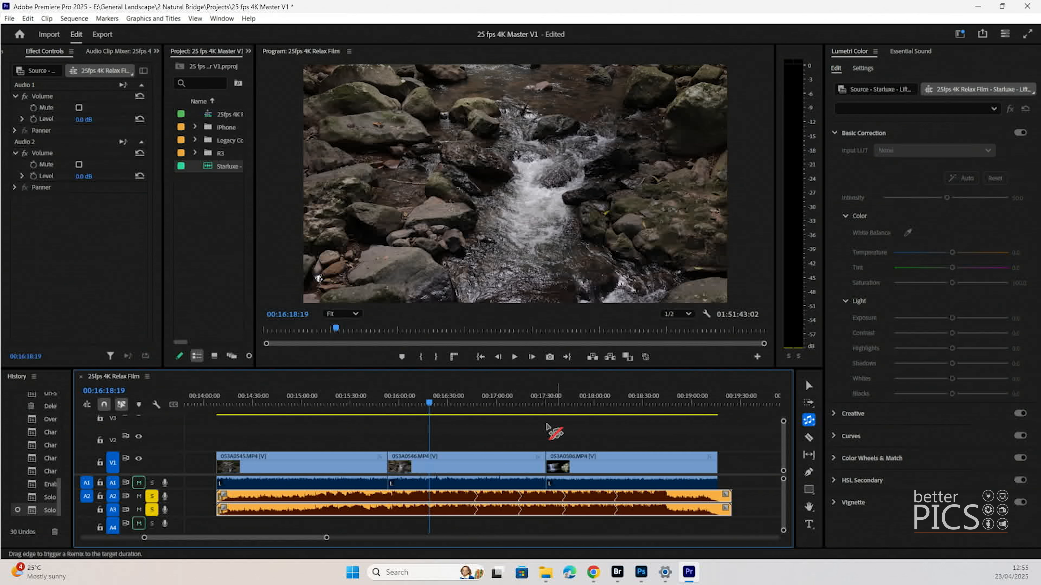
{"action": "left_click", "coordinate": [515, 397]}
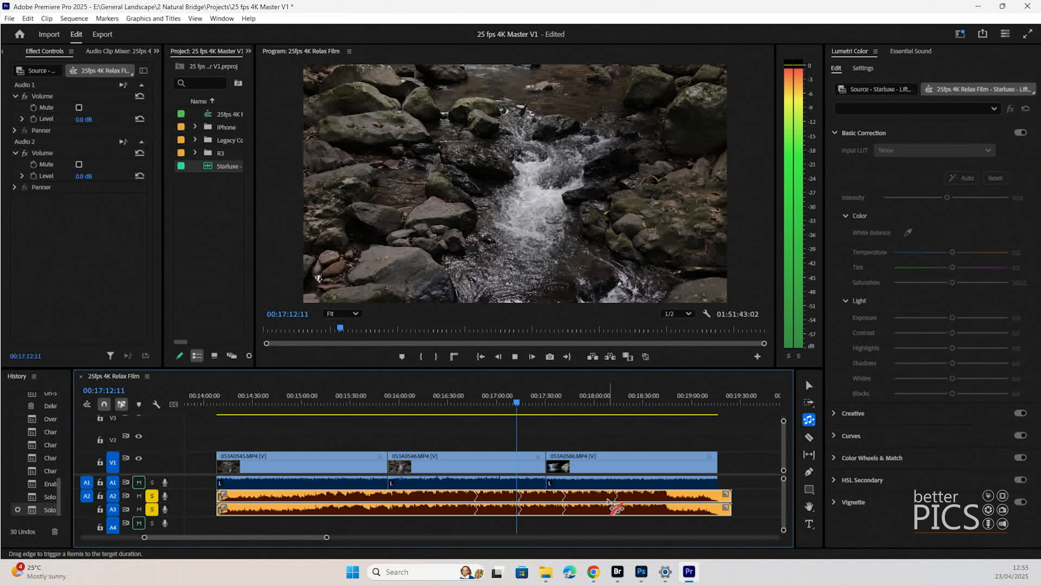
{"action": "key", "text": "space"}
- Set the volume level of both selected music clips to -5.8 dB and play the result
{"action": "left_click", "coordinate": [21, 120]}
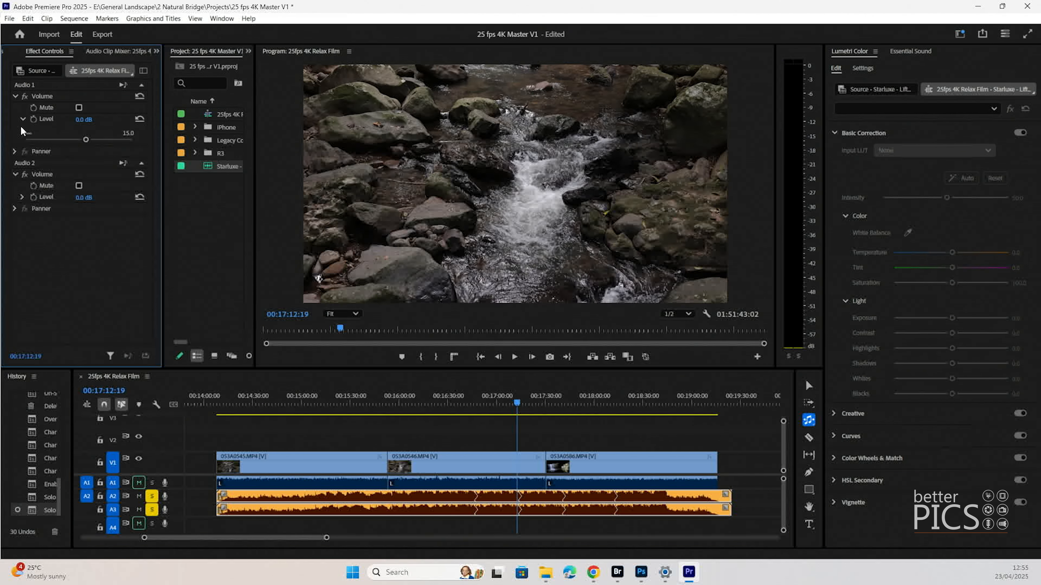
{"action": "left_click_drag", "start_coordinate": [86, 140], "coordinate": [74, 140]}
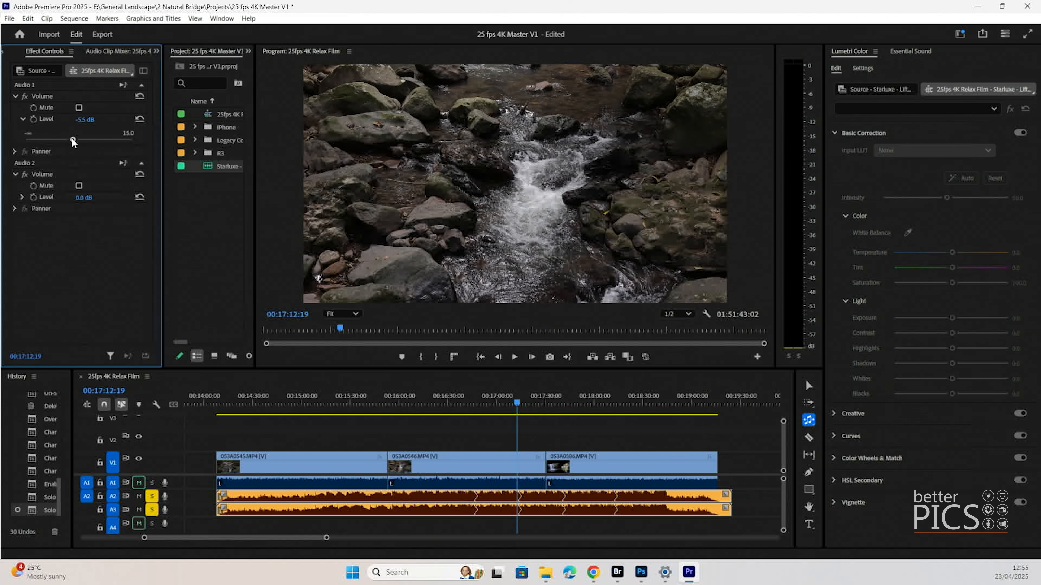
{"action": "left_click", "coordinate": [44, 99]}
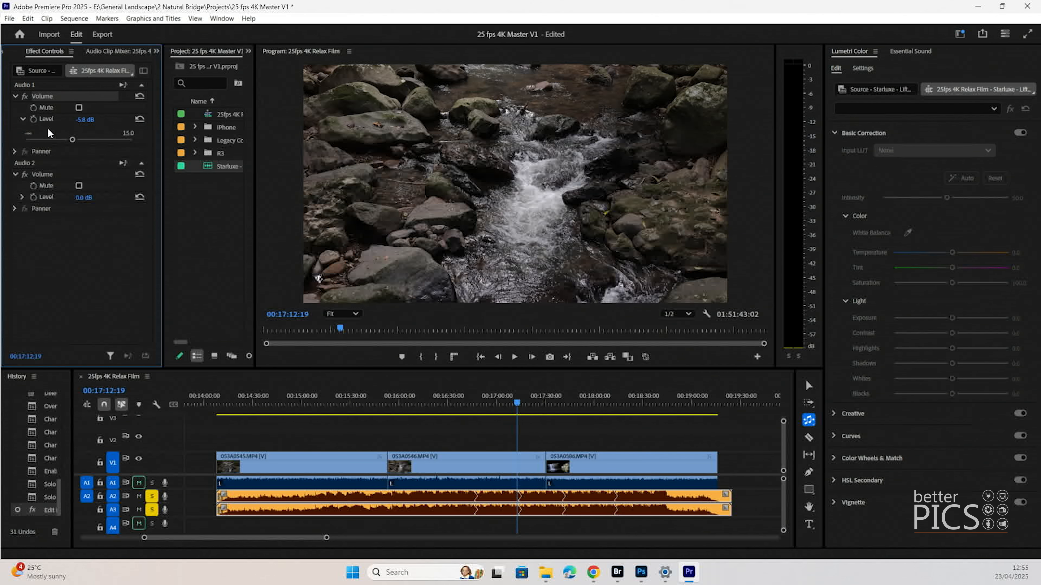
{"action": "key", "text": "ctrl+v"}
{"action": "key", "text": "space"}
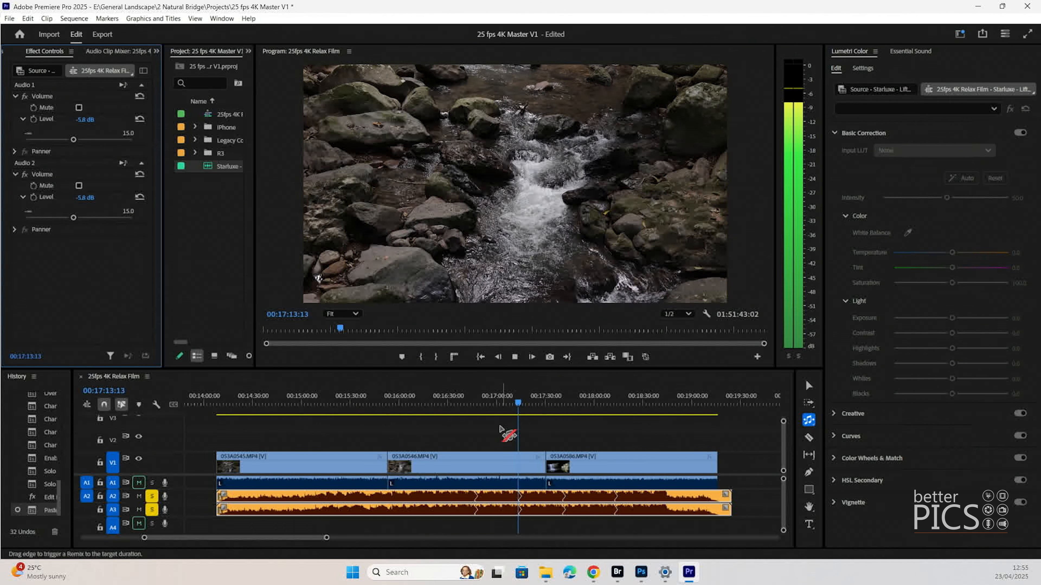
{"action": "key", "text": "space"}
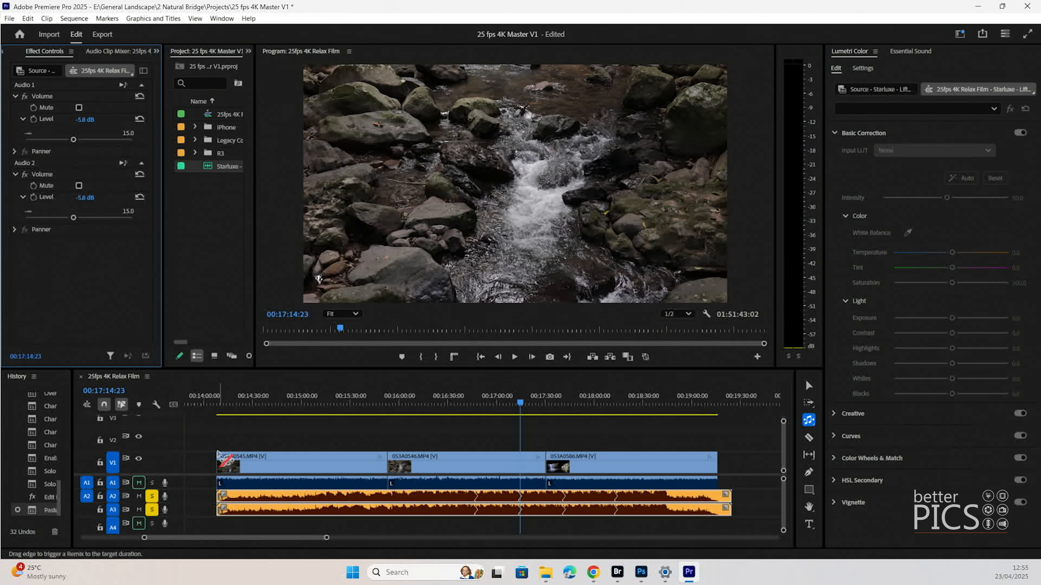
{"action": "key", "text": "space"}
{"action": "key", "text": "space"}
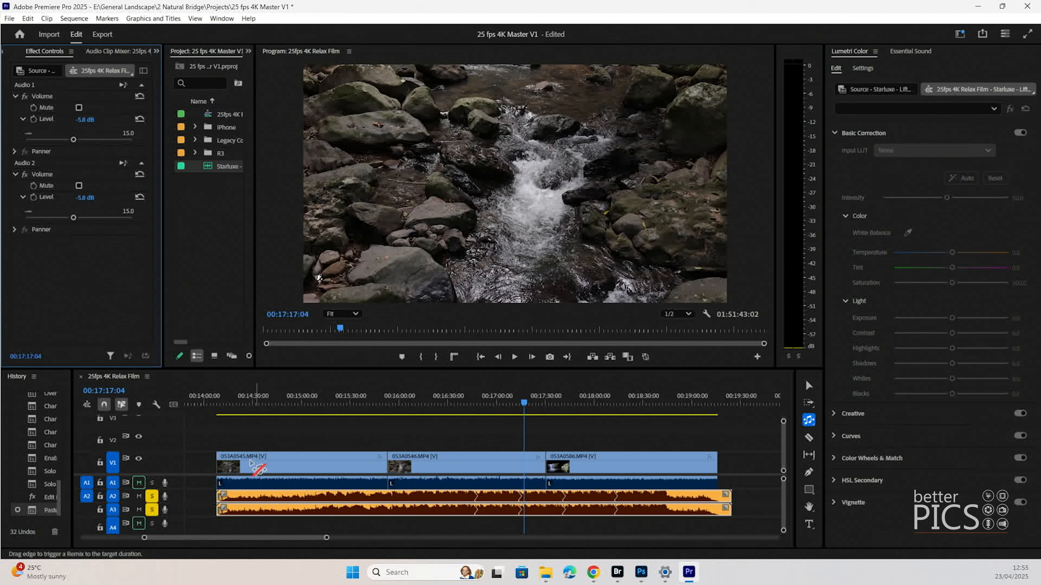
- Set the volume level of both selected music clips to -9.5 dB and play the result
{"action": "left_click_drag", "start_coordinate": [71, 139], "coordinate": [71, 139]}
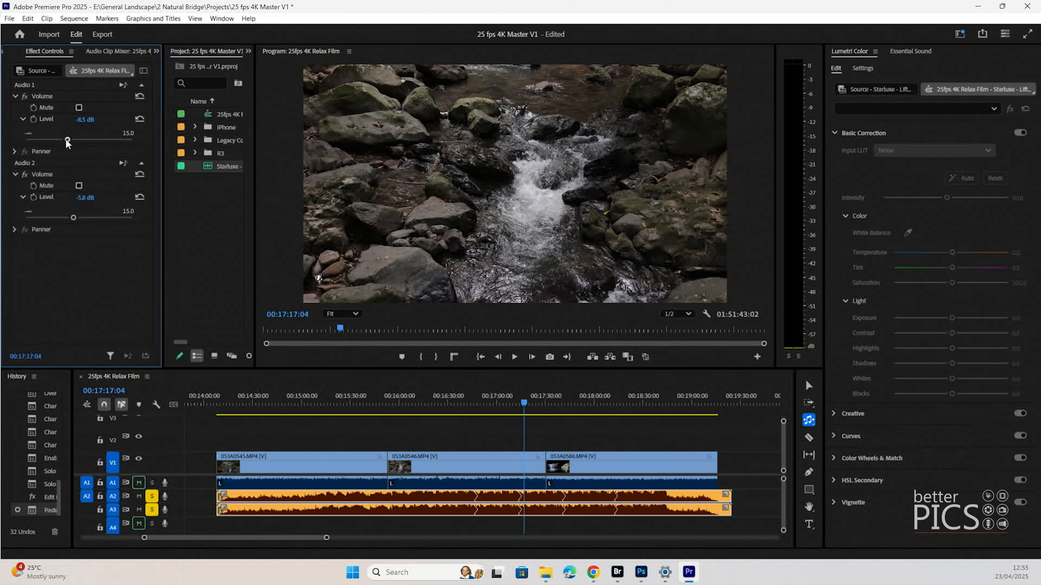
{"action": "left_click", "coordinate": [48, 97]}
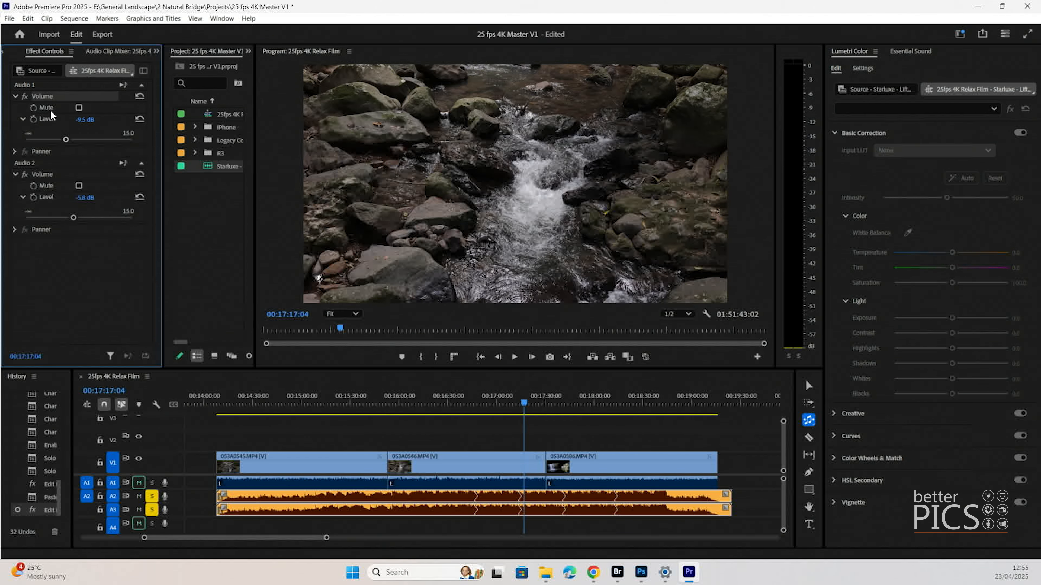
{"action": "key", "text": "ctrl+c"}
{"action": "key", "text": "ctrl+v"}
{"action": "key", "text": "space"}
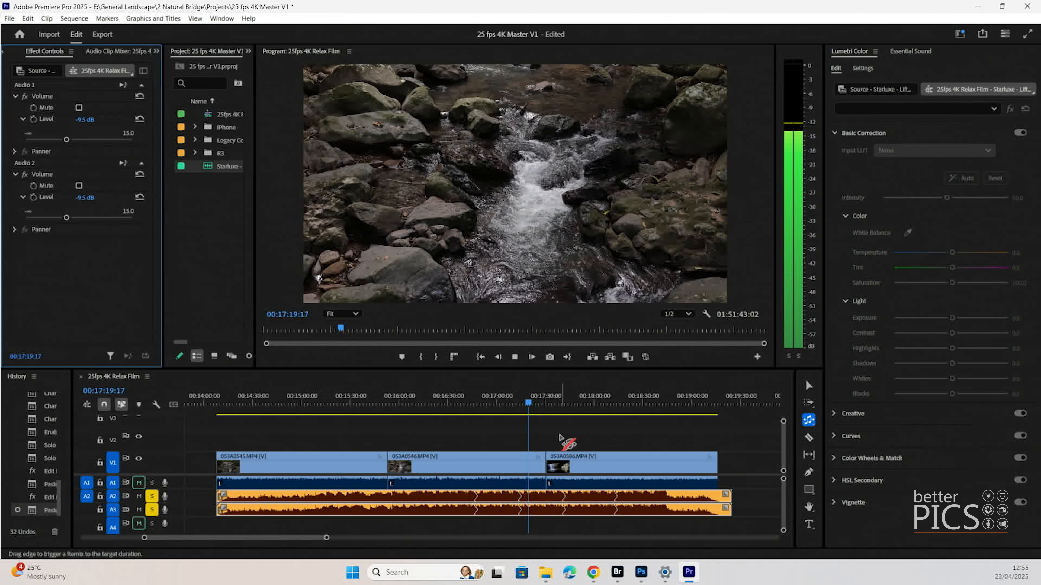
{"action": "key", "text": "space"}
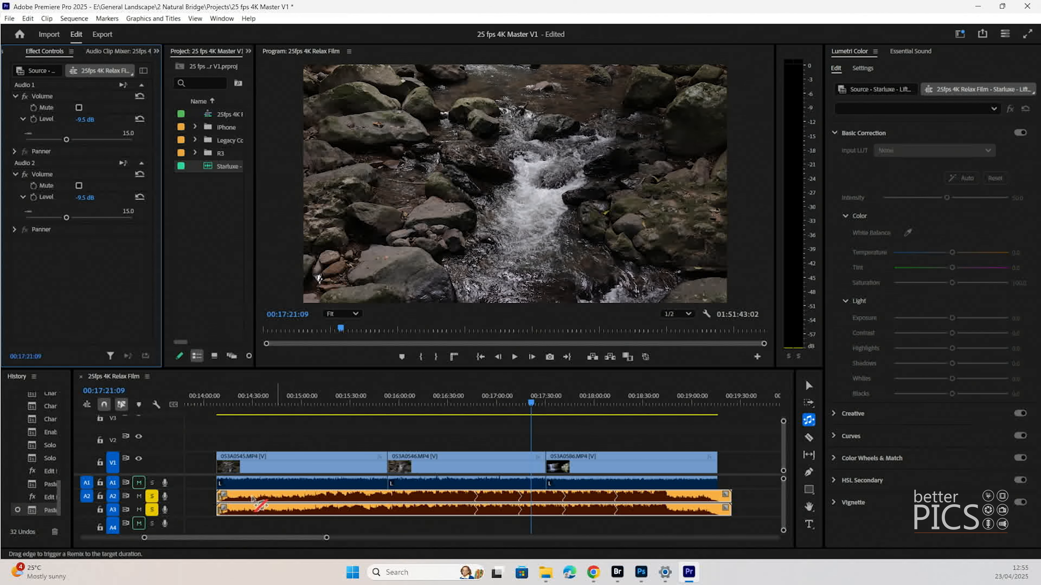
- Turn off solo on tracks A2 and A3 and play the full mix from about 00:16:55
{"action": "left_click", "coordinate": [152, 496]}
{"action": "left_click", "coordinate": [151, 510]}
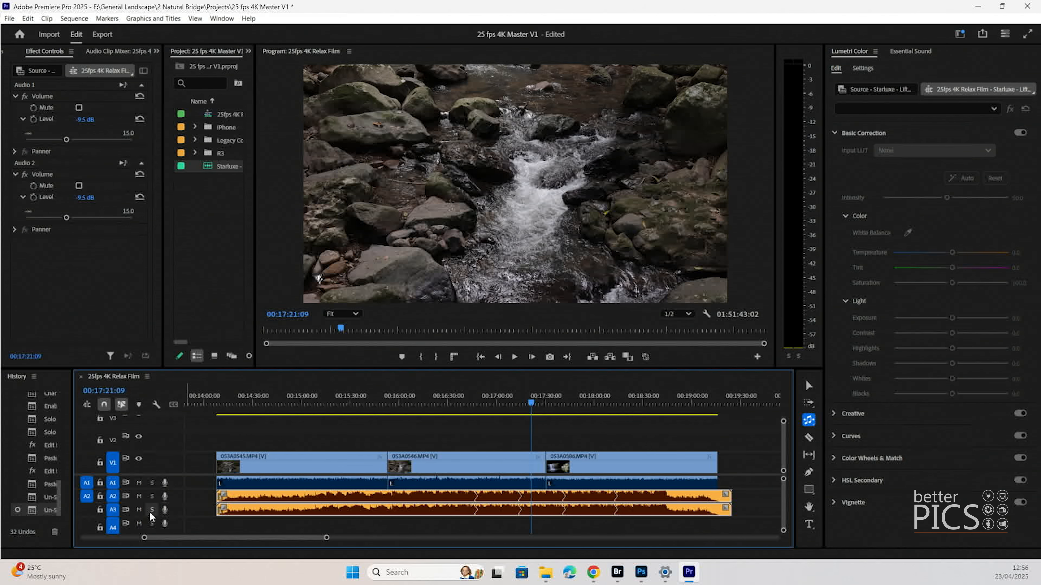
{"action": "left_click", "coordinate": [488, 403]}
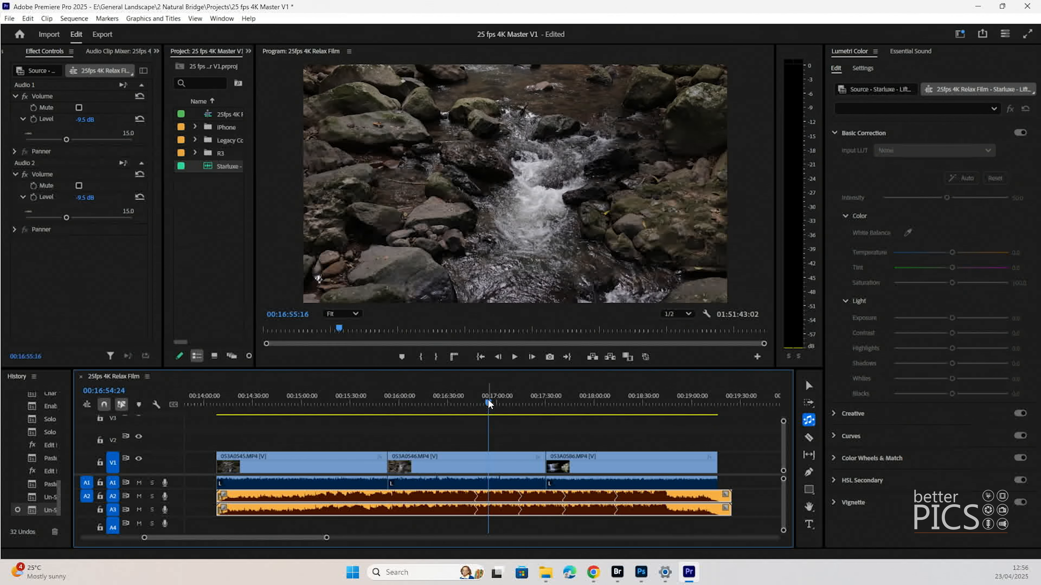
{"action": "key", "text": "space"}
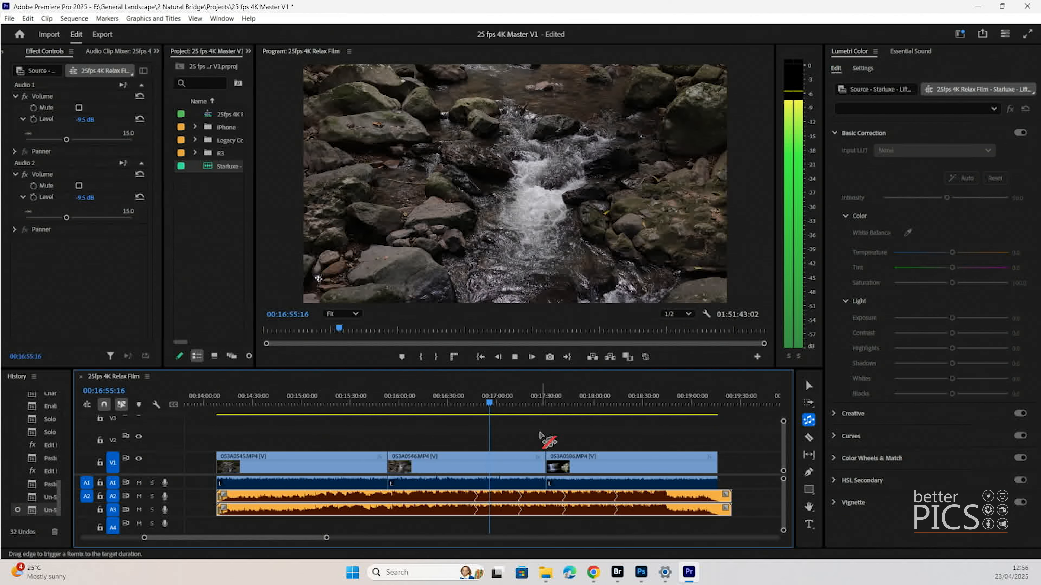
{"action": "key", "text": "space"}
- Set the audio level of clip 053A0546.MP4 to -18.7 dB
{"action": "left_click", "coordinate": [506, 456]}
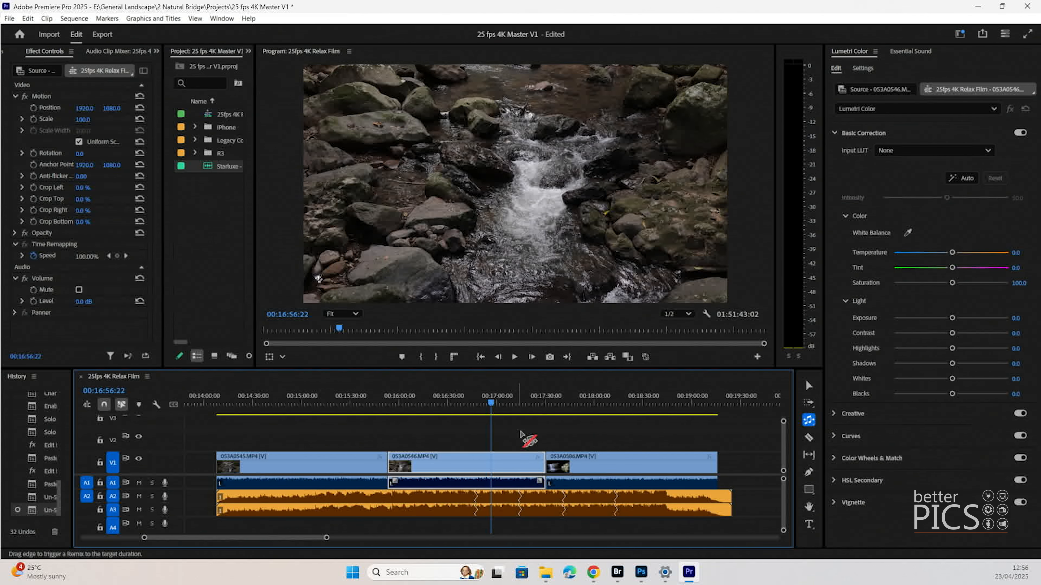
{"action": "left_click", "coordinate": [440, 399]}
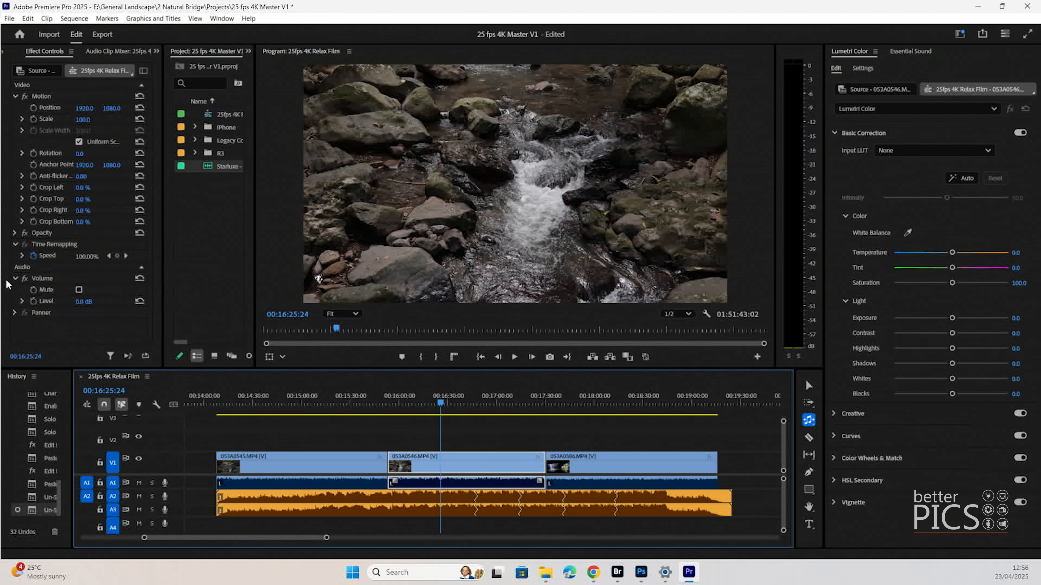
{"action": "left_click", "coordinate": [22, 302]}
{"action": "left_click_drag", "start_coordinate": [85, 322], "coordinate": [79, 325]}
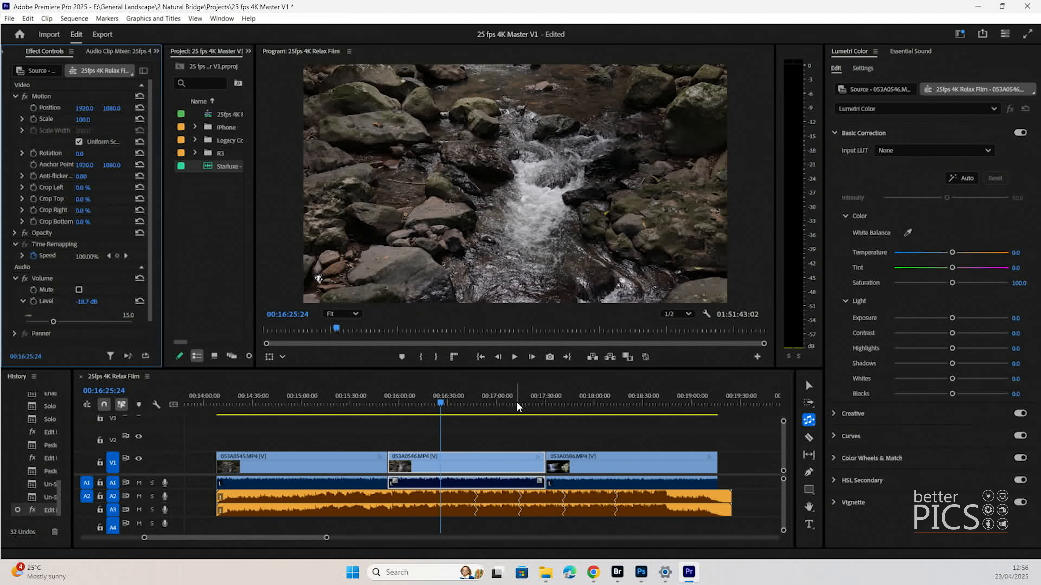
- Play the mix from 00:16:25:24, temporarily muting track A1 to compare it with and without the clip's natural sound
{"action": "key", "text": "space"}
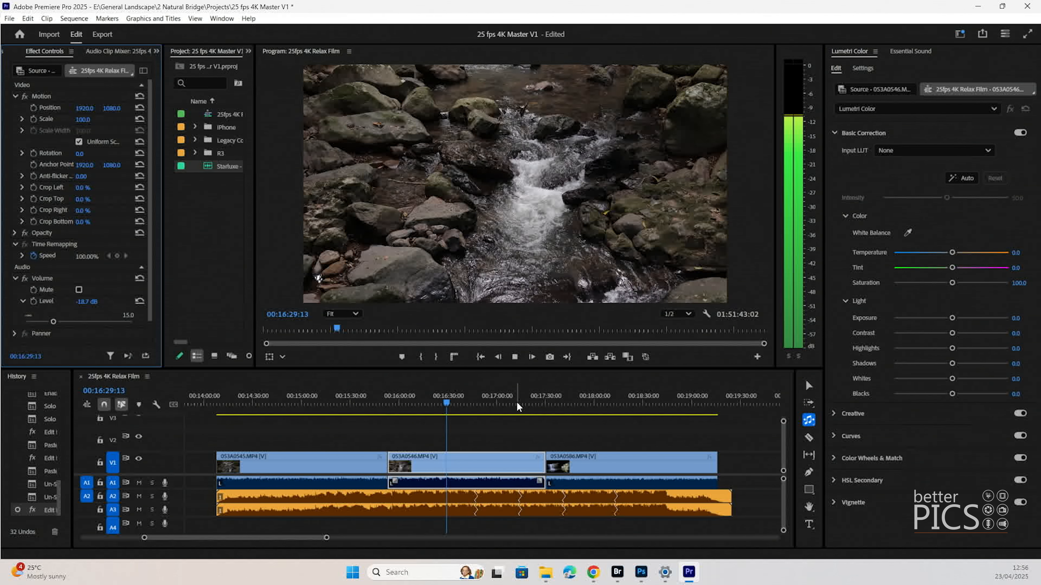
{"action": "key", "text": "space"}
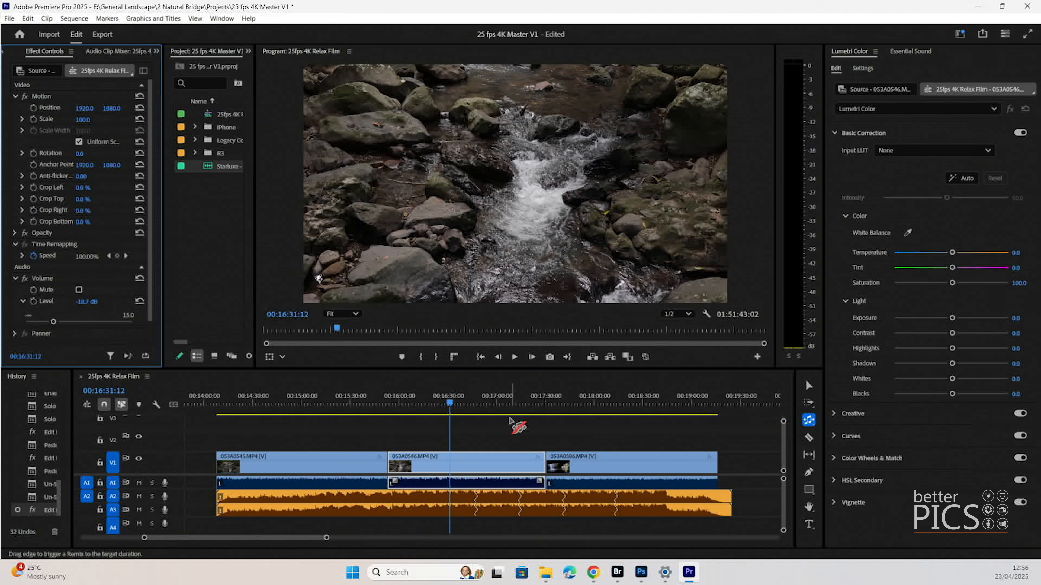
{"action": "key", "text": "space"}
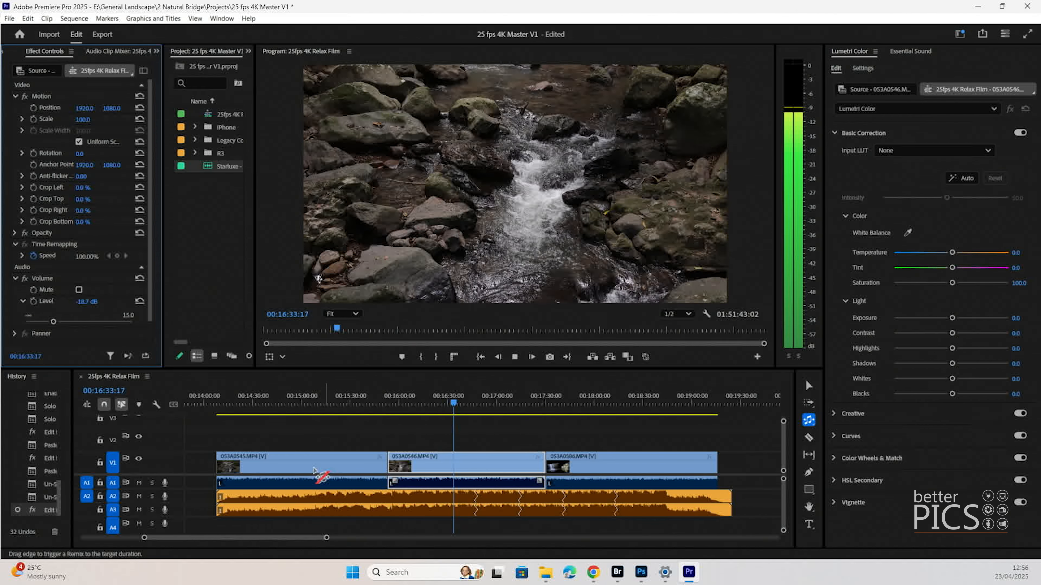
{"action": "key", "text": "space"}
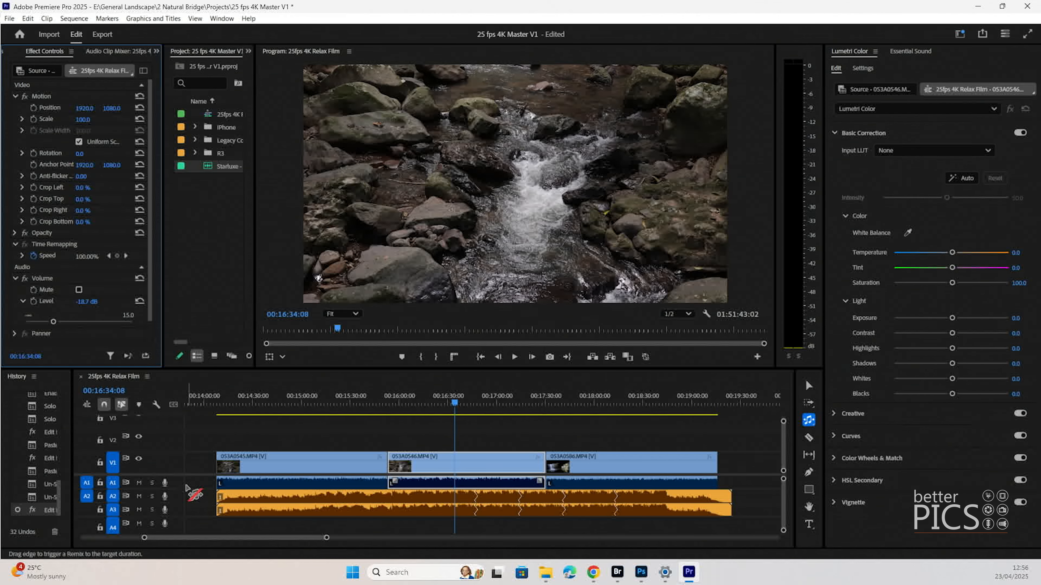
{"action": "key", "text": "space"}
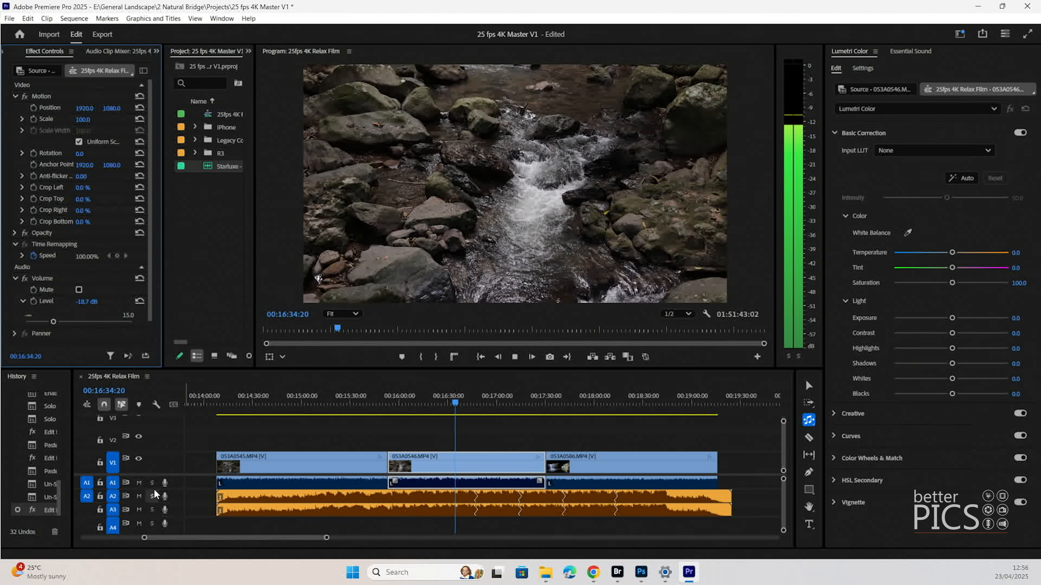
{"action": "left_click", "coordinate": [138, 483]}
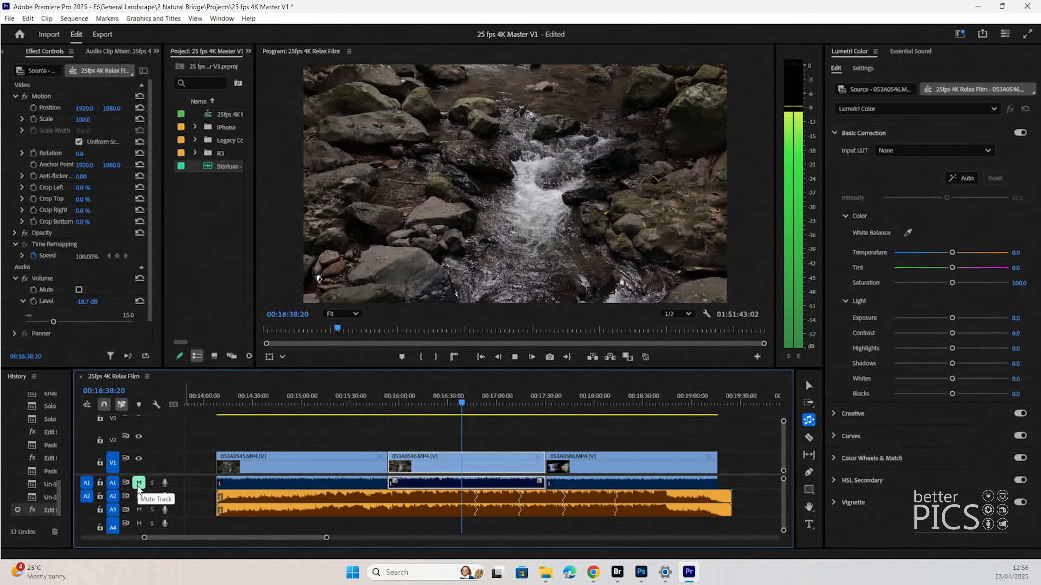
{"action": "left_click", "coordinate": [138, 485]}
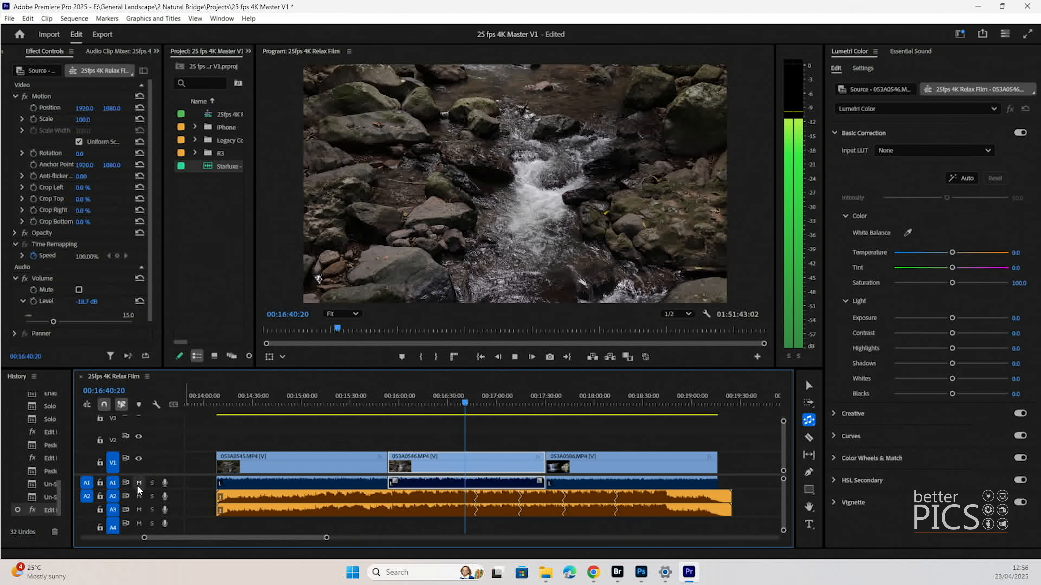
{"action": "key", "text": "space"}
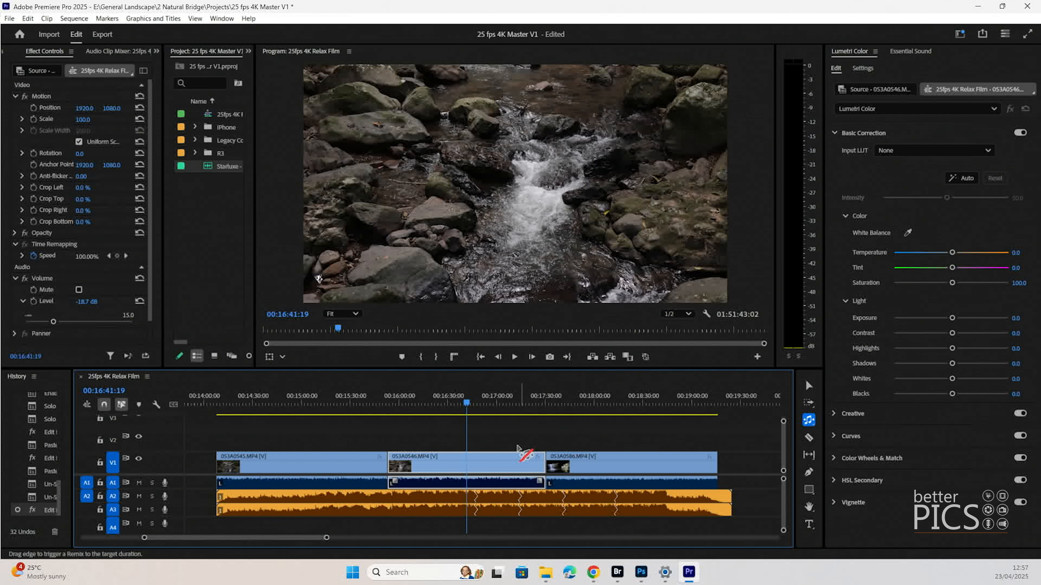
- Copy the Volume effect from 053A0546.MP4 to clips 053A0545.MP4 and 053A0586.MP4
{"action": "left_click", "coordinate": [45, 282]}
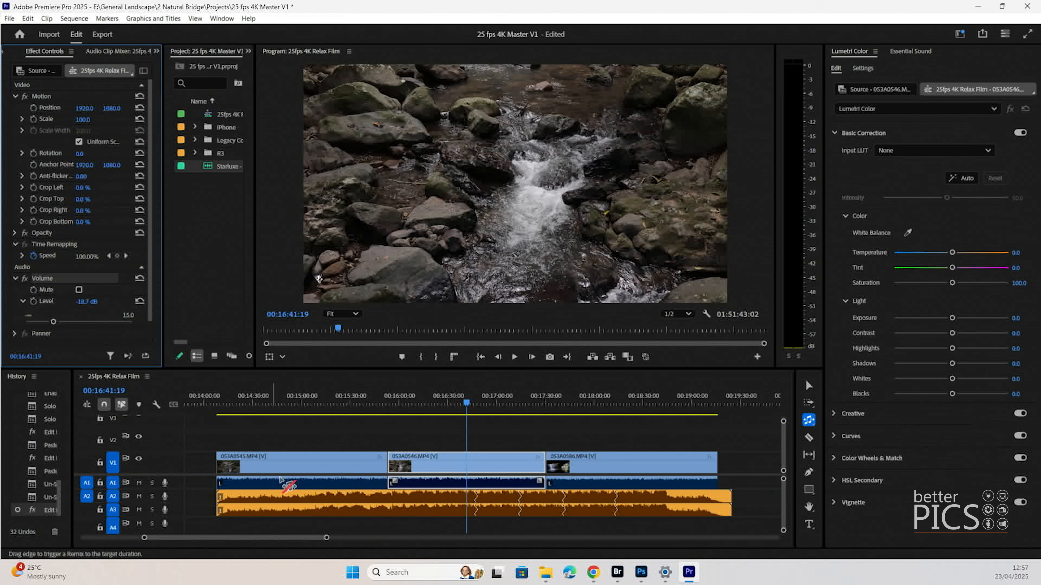
{"action": "left_click", "coordinate": [294, 462]}
{"action": "key", "text": "ctrl+v"}
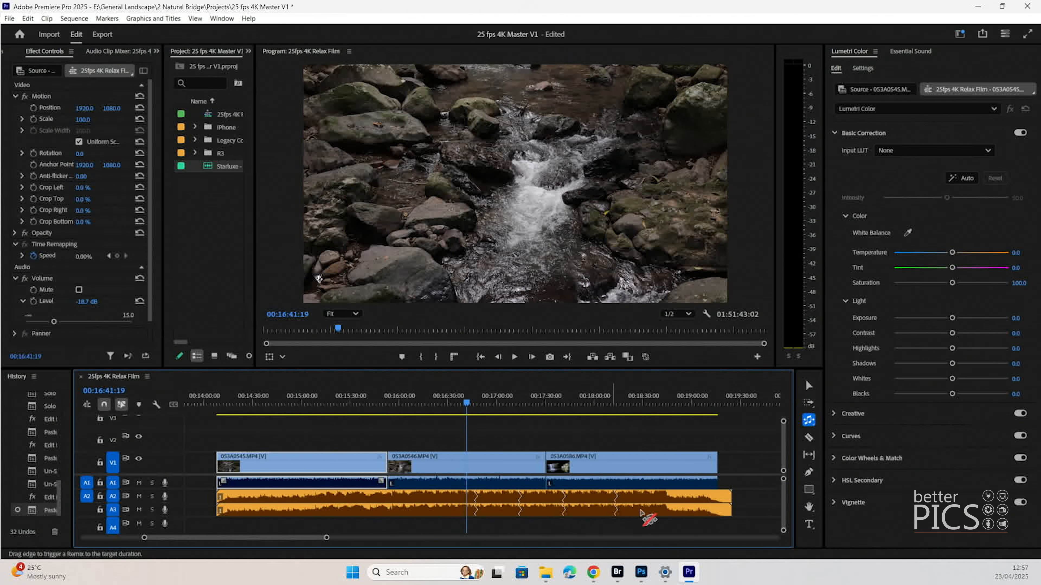
{"action": "left_click", "coordinate": [630, 464]}
{"action": "key", "text": "ctrl+v"}
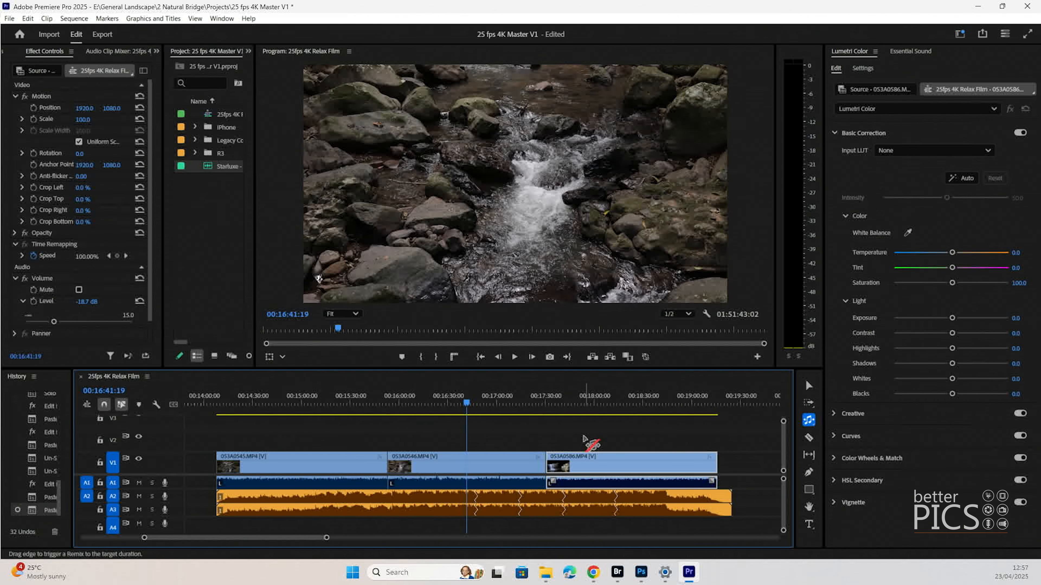
- Play back the mix over clip 053A0586.MP4 from 00:17:56:07 to check the audio balance
{"action": "left_click", "coordinate": [587, 405]}
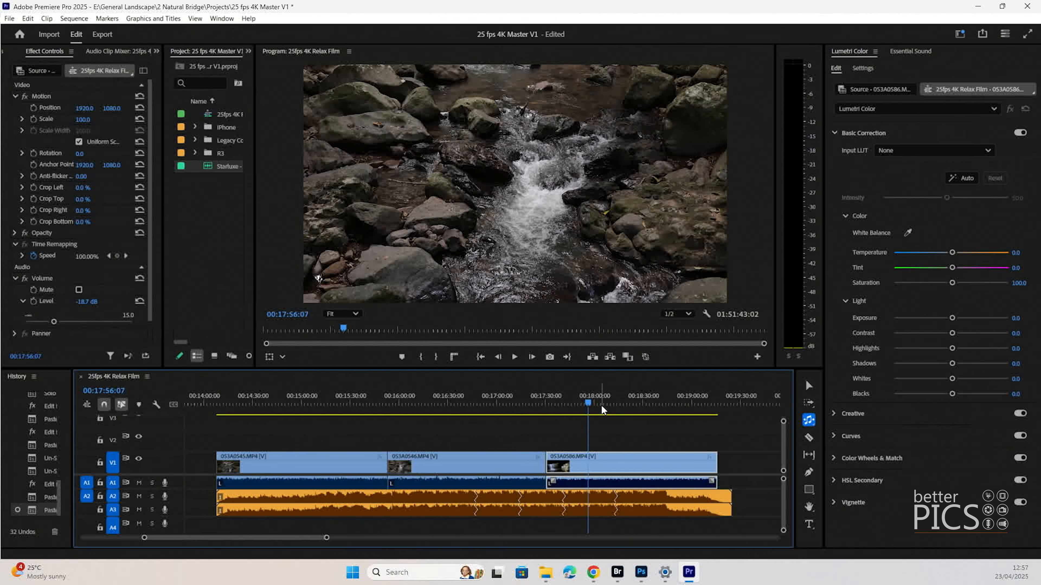
{"action": "key", "text": "space"}
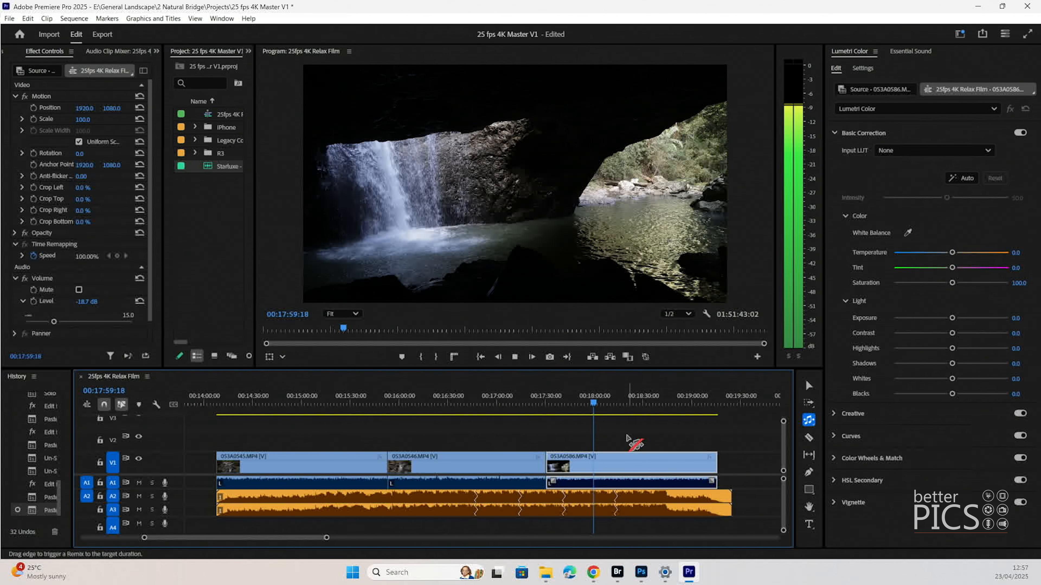
{"action": "key", "text": "space"}
{"action": "key", "text": "space"}
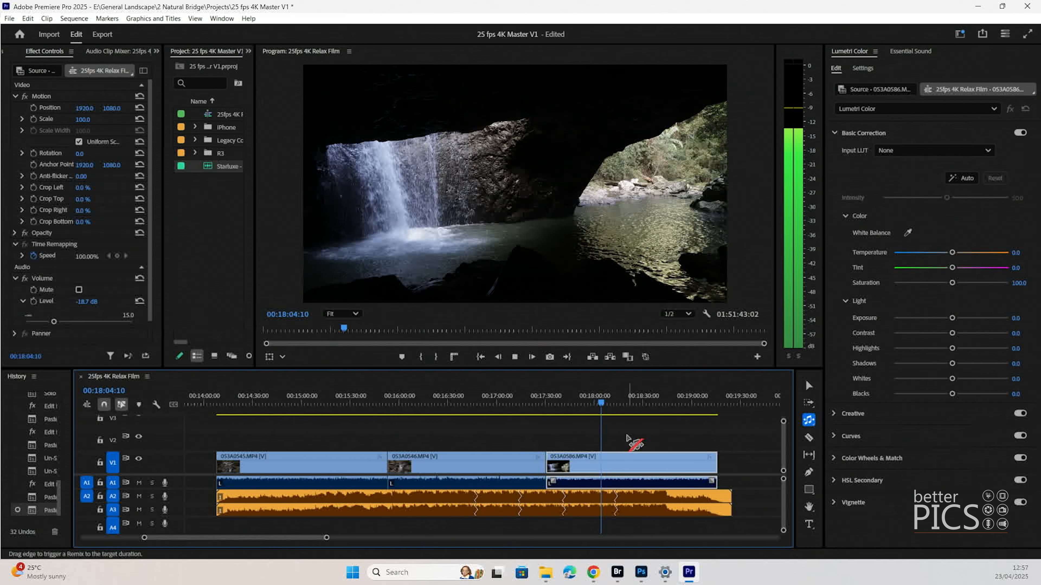
{"action": "key", "text": "space"}
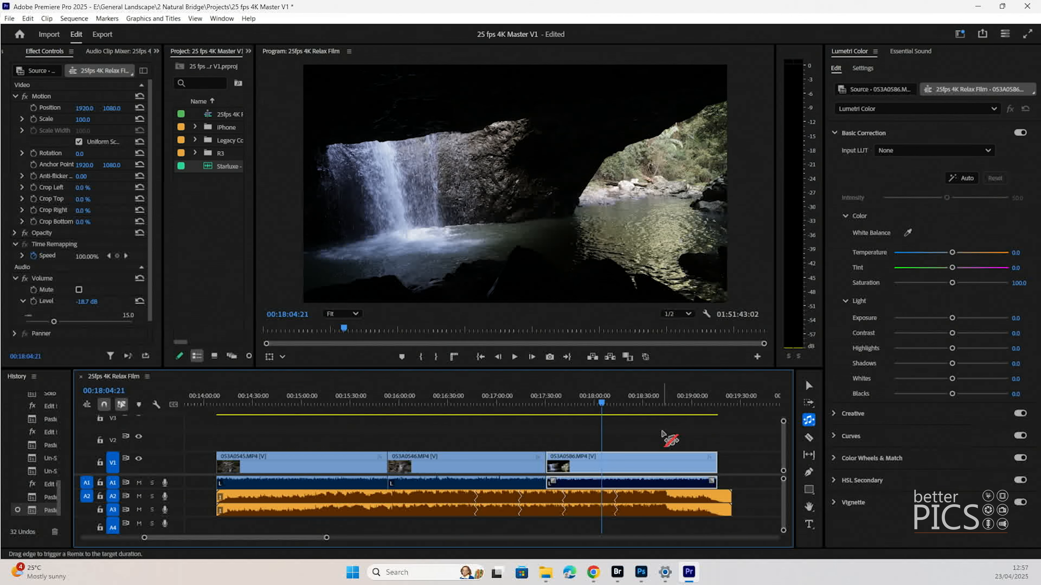
- Play the opening of clip 053A0545.MP4 to check how its natural sound comes in under the music
{"action": "left_click", "coordinate": [225, 403]}
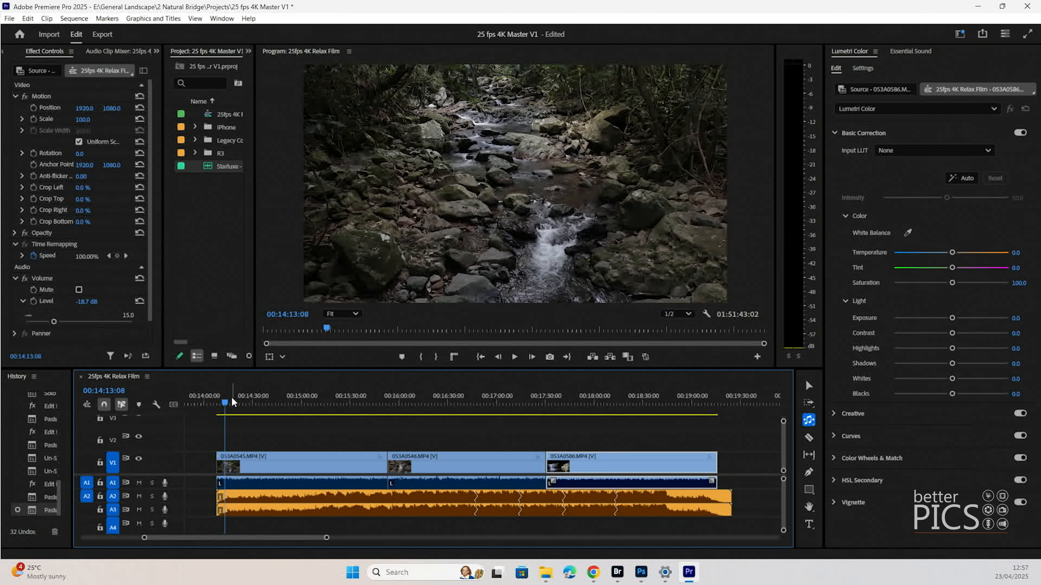
{"action": "key", "text": "equal"}
{"action": "key", "text": "equal"}
{"action": "key", "text": "equal"}
{"action": "key", "text": "equal"}
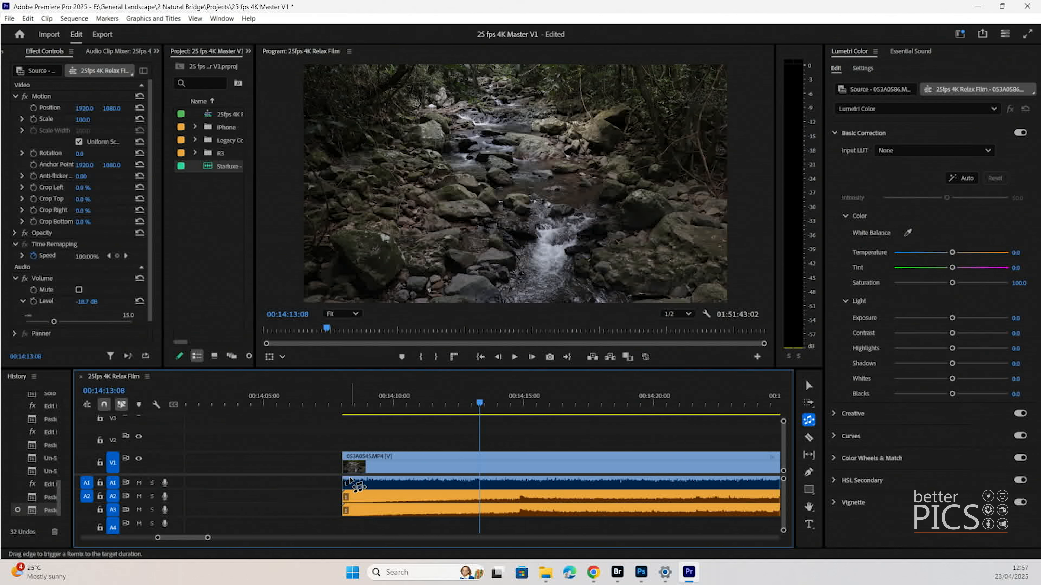
{"action": "left_click", "coordinate": [366, 489]}
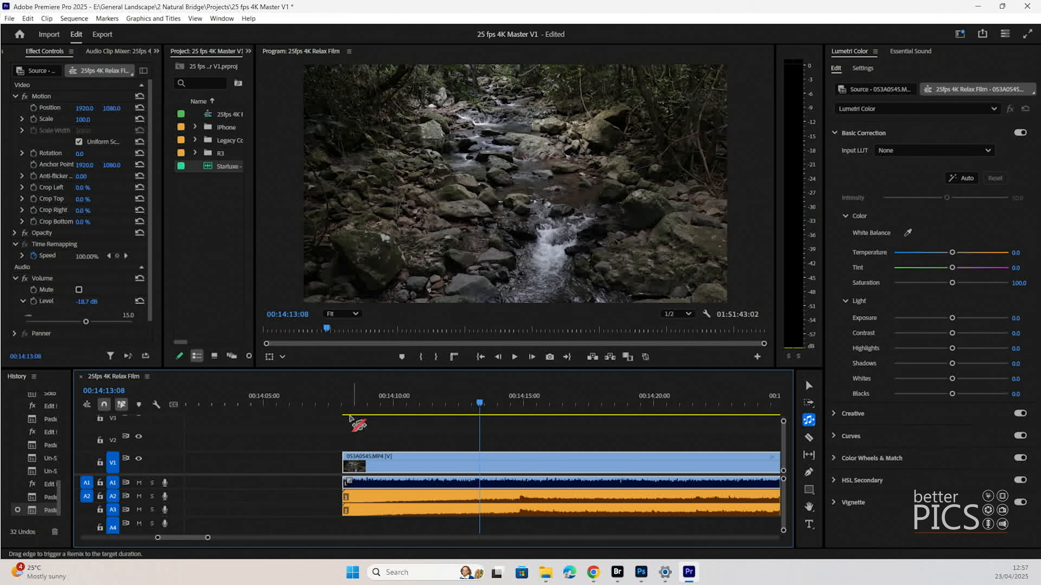
{"action": "left_click", "coordinate": [307, 405]}
{"action": "key", "text": "space"}
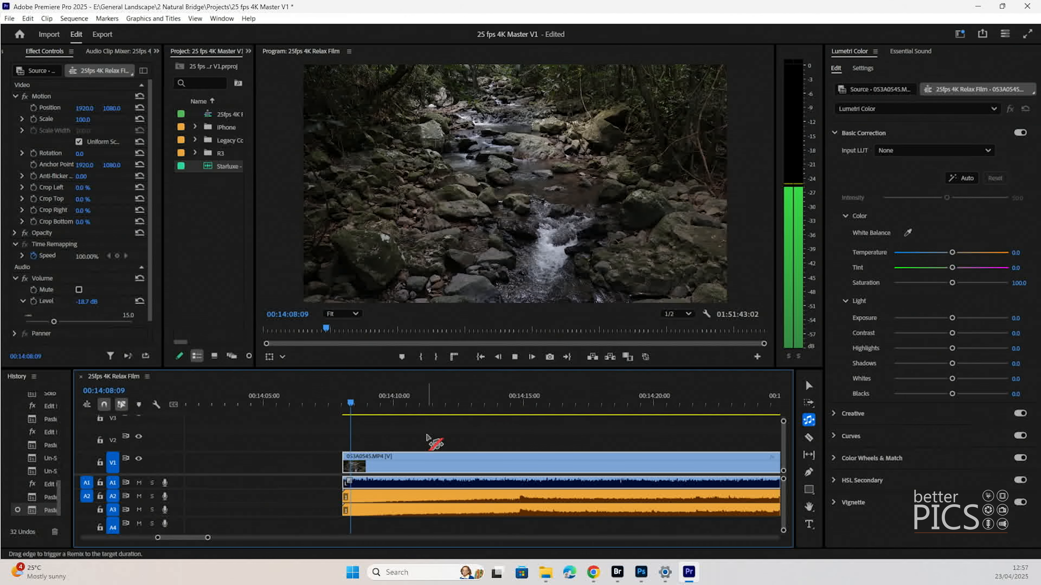
{"action": "key", "text": "space"}
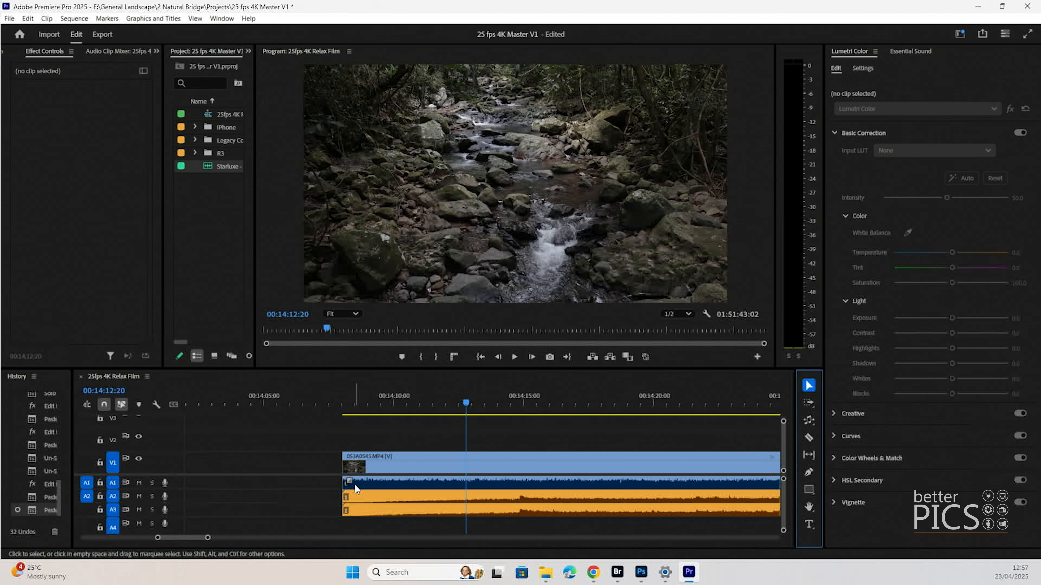
- Add a fade-in of about 4.5 seconds to the natural sound at the start of 053A0545.MP4, and play it back
{"action": "left_click_drag", "start_coordinate": [349, 481], "coordinate": [460, 483]}
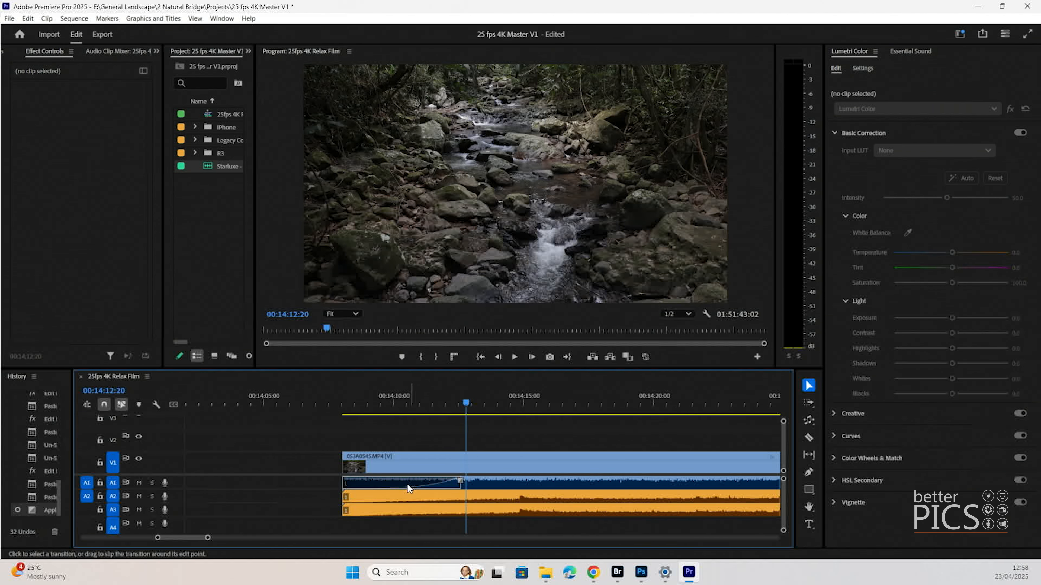
{"action": "left_click", "coordinate": [334, 402]}
{"action": "key", "text": "space"}
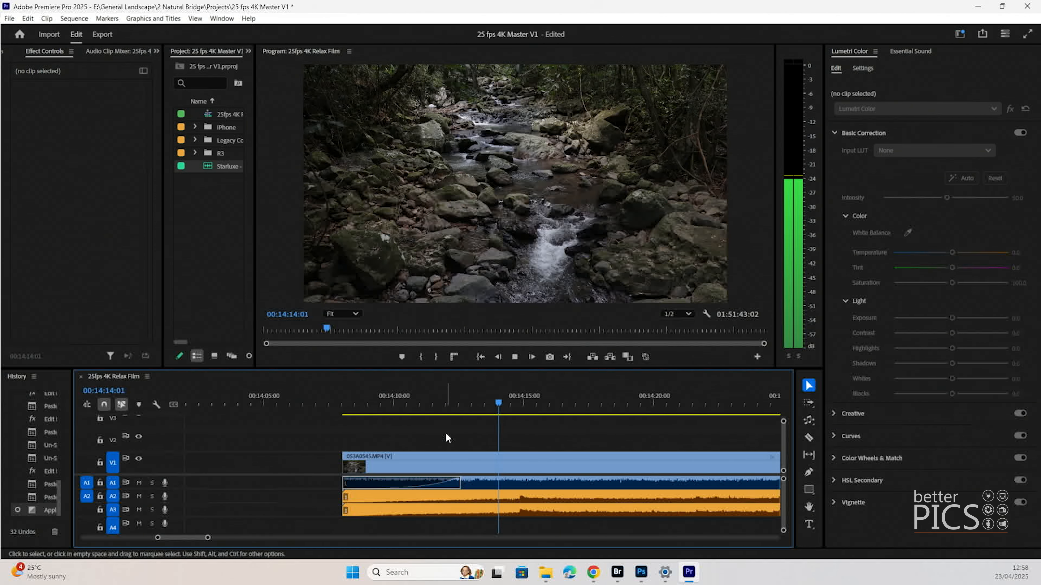
{"action": "key", "text": "space"}
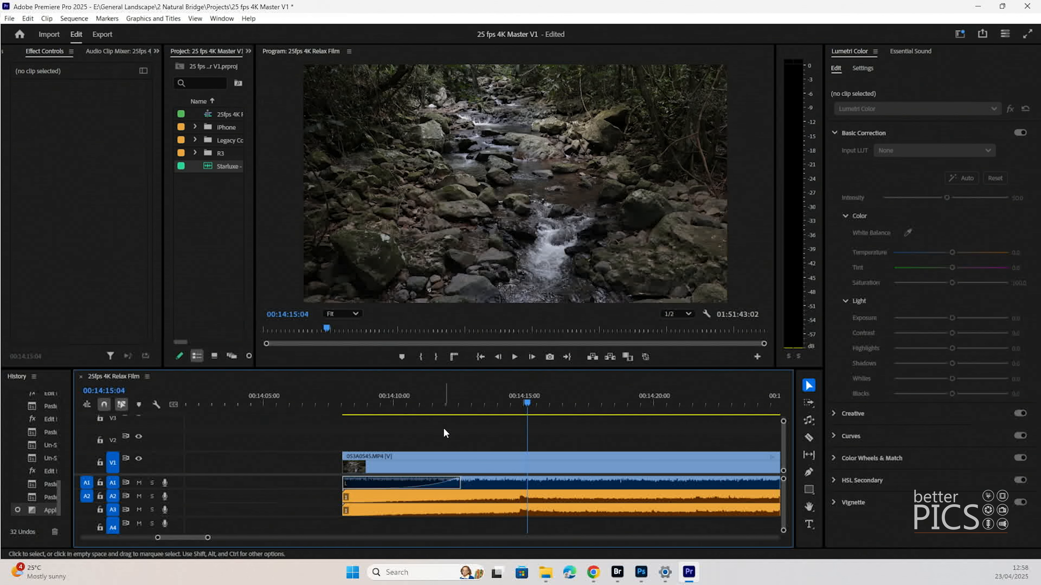
- Add a fade-out of about 9 seconds to the natural sound at the end of clip 053A0586.MP4 on track A1
{"action": "key", "text": "minus"}
{"action": "key", "text": "minus"}
{"action": "key", "text": "minus"}
{"action": "key", "text": "minus"}
{"action": "key", "text": "minus"}
{"action": "key", "text": "minus"}
{"action": "left_click", "coordinate": [604, 396]}
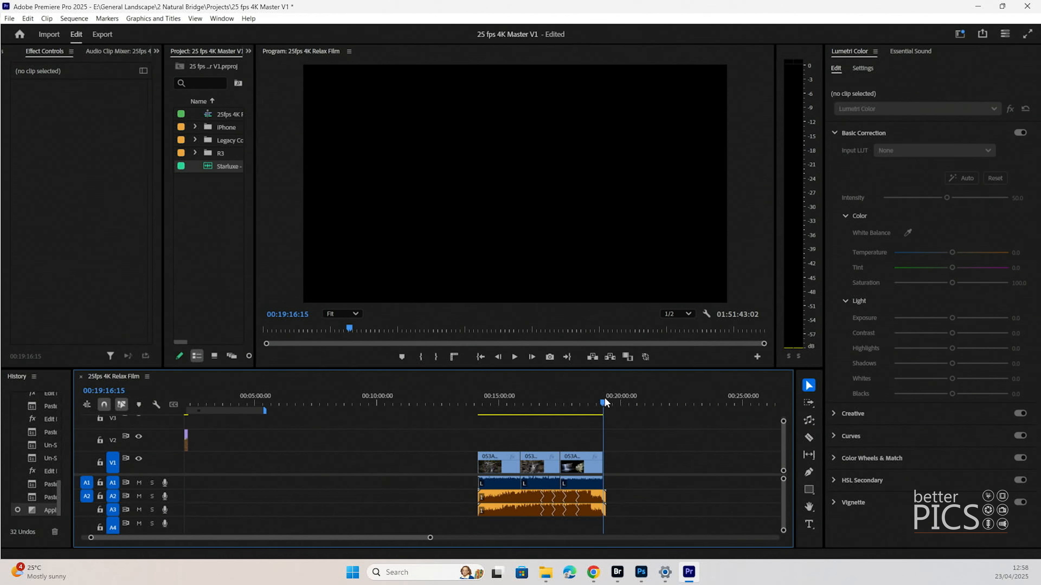
{"action": "key", "text": "equal"}
{"action": "key", "text": "equal"}
{"action": "key", "text": "equal"}
{"action": "key", "text": "equal"}
{"action": "key", "text": "equal"}
{"action": "left_click_drag", "start_coordinate": [473, 478], "coordinate": [354, 476]}
{"action": "left_click", "coordinate": [469, 403]}
{"action": "left_click", "coordinate": [560, 467]}
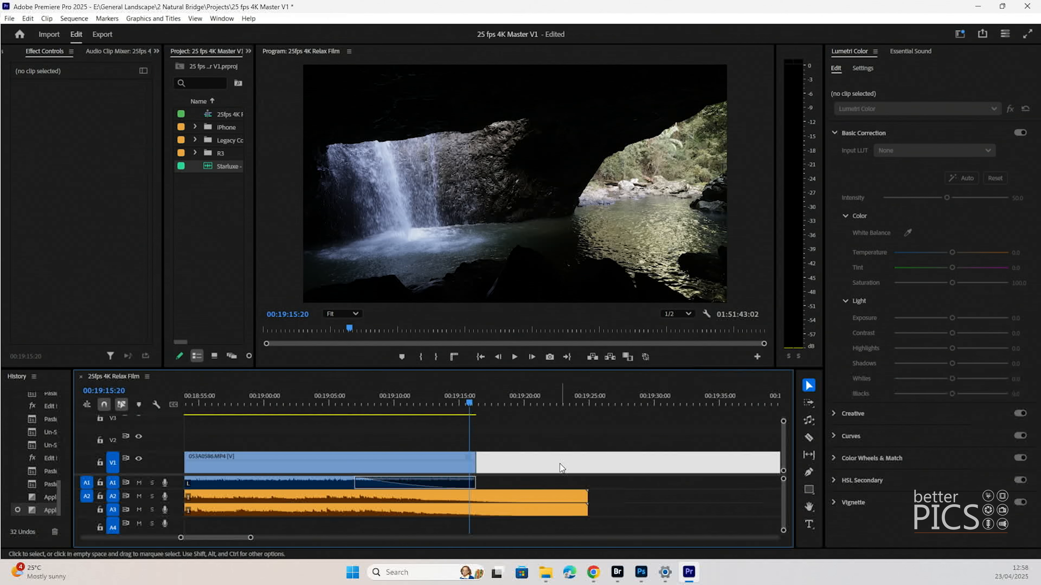
- Switch to a workspace with the effects library and add Dip to Black transitions to the start of video clip 053A0545.MP4 and the end of 053A0586.MP4
{"action": "left_click", "coordinate": [221, 19]}
{"action": "mouse_move", "coordinate": [262, 30]}
{"action": "left_click", "coordinate": [405, 98]}
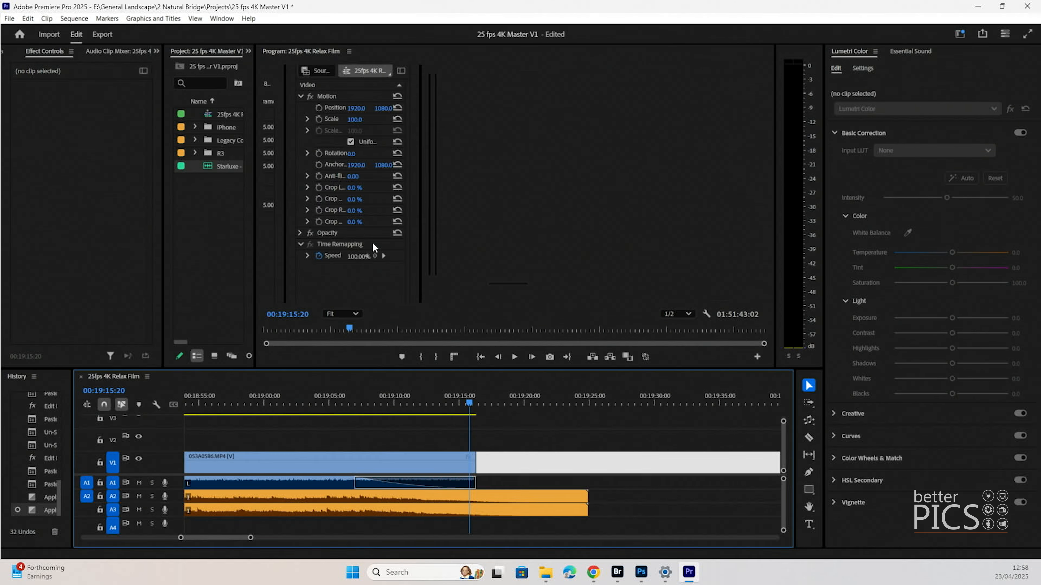
{"action": "left_click", "coordinate": [14, 153]}
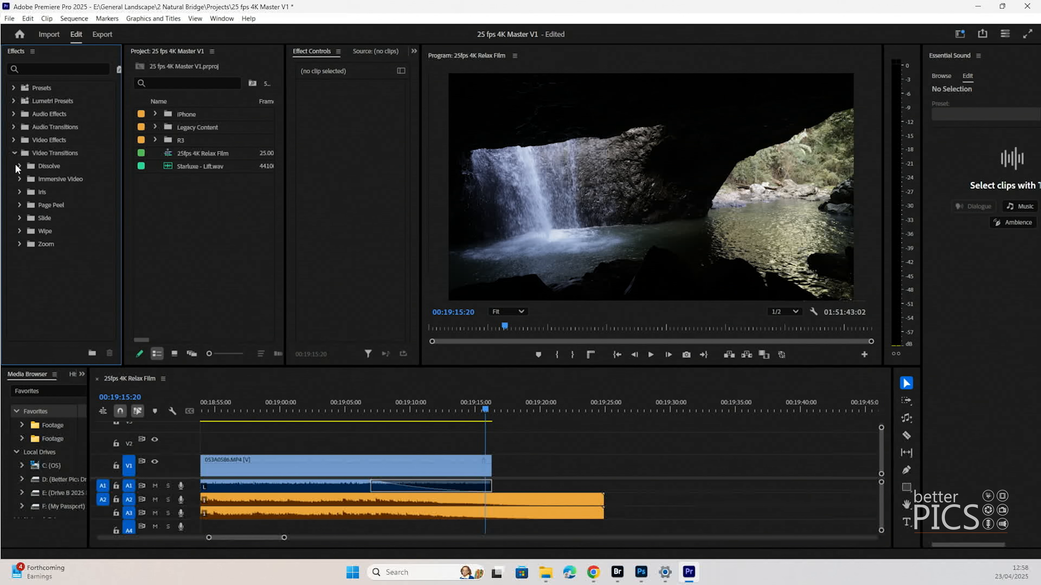
{"action": "left_click", "coordinate": [20, 166]}
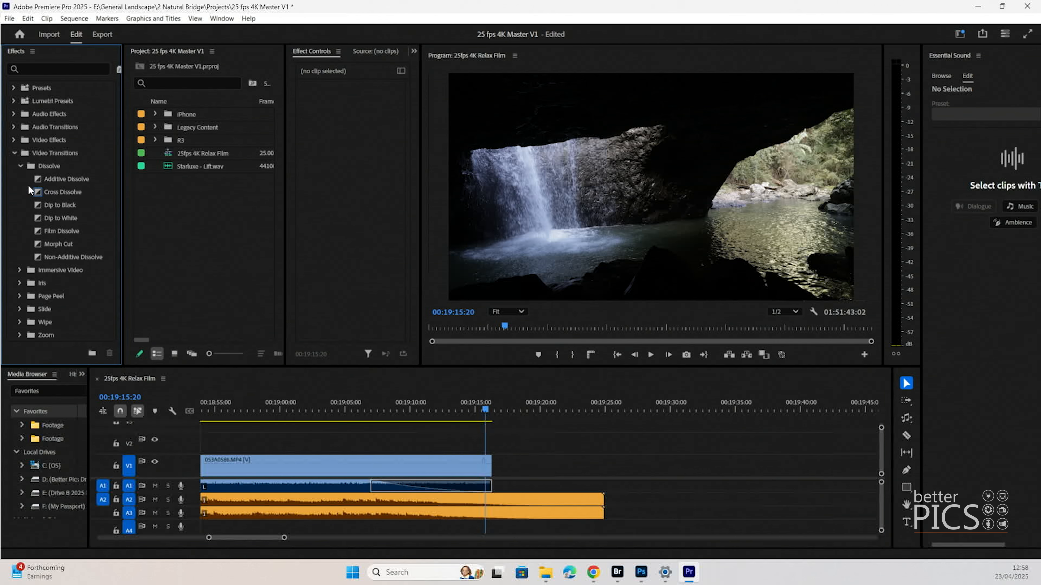
{"action": "left_click_drag", "start_coordinate": [70, 205], "coordinate": [404, 466]}
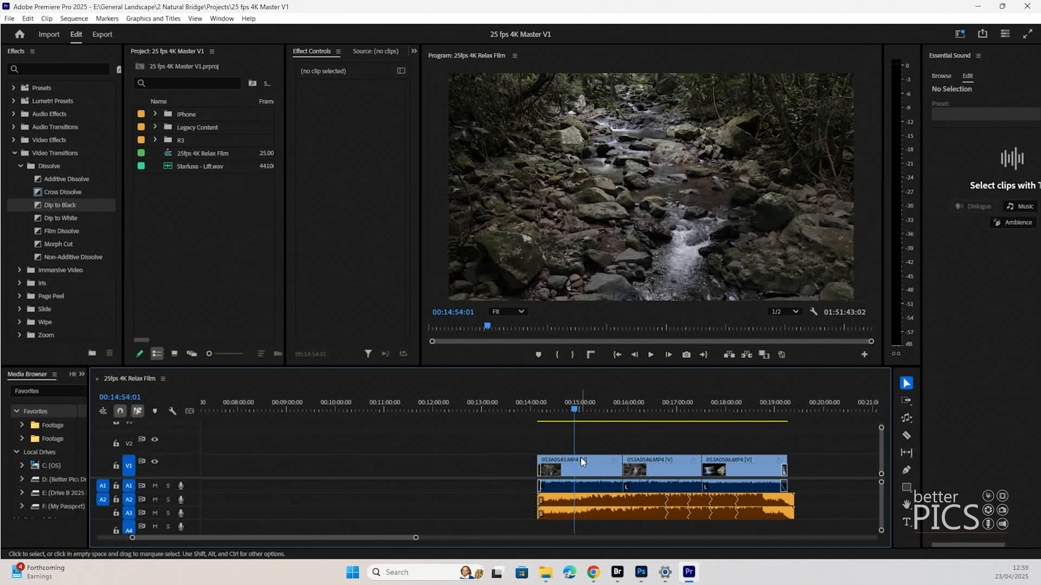
- With clip 053A0545.MP4 selected, switch to the Color workspace and enlarge the program monitor
{"action": "left_click", "coordinate": [580, 457]}
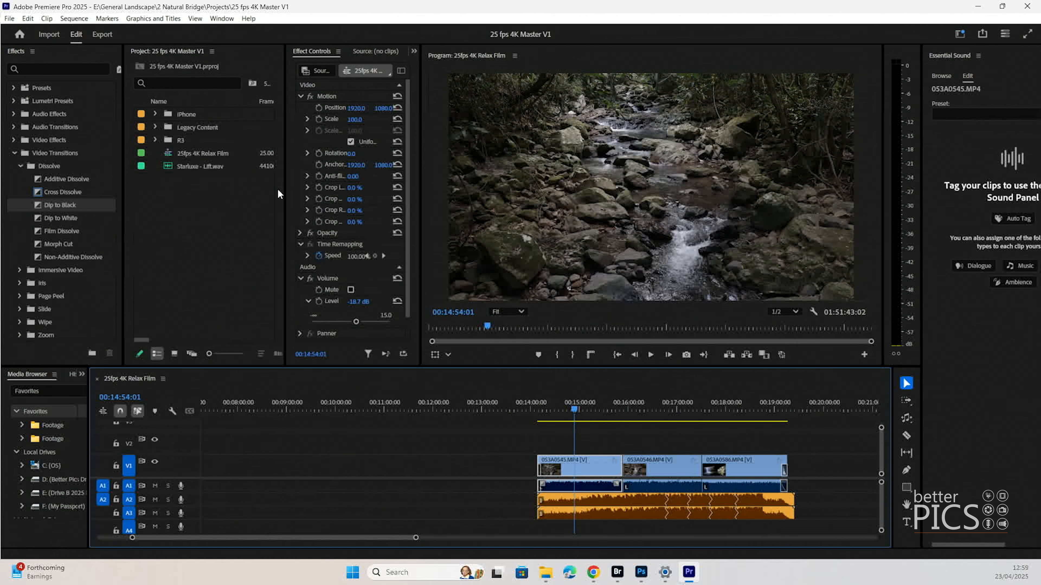
{"action": "left_click_drag", "start_coordinate": [281, 189], "coordinate": [225, 191]}
{"action": "left_click_drag", "start_coordinate": [417, 211], "coordinate": [356, 211]}
{"action": "left_click", "coordinate": [221, 18]}
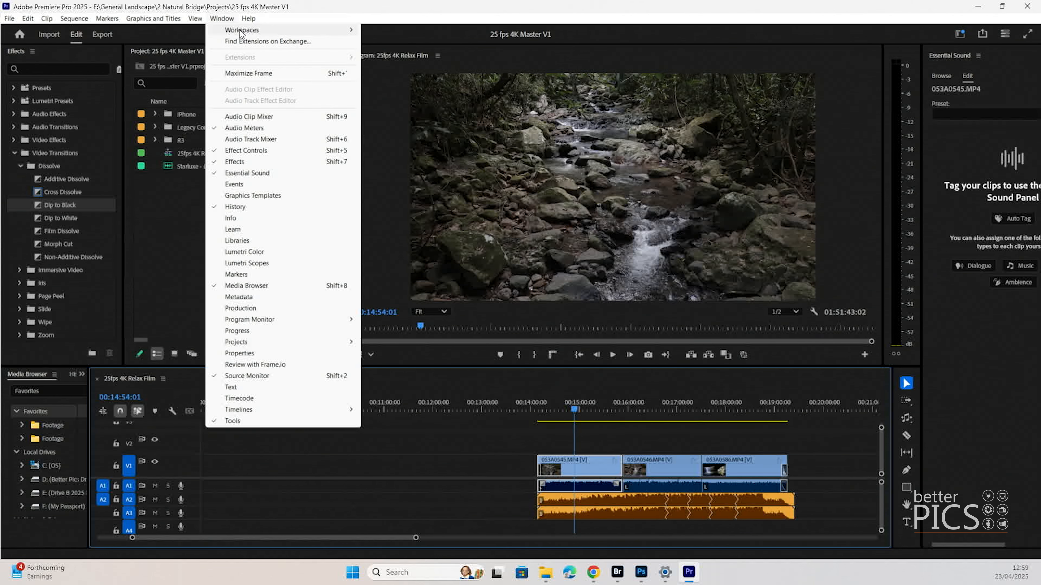
{"action": "mouse_move", "coordinate": [241, 31]}
{"action": "left_click", "coordinate": [410, 82]}
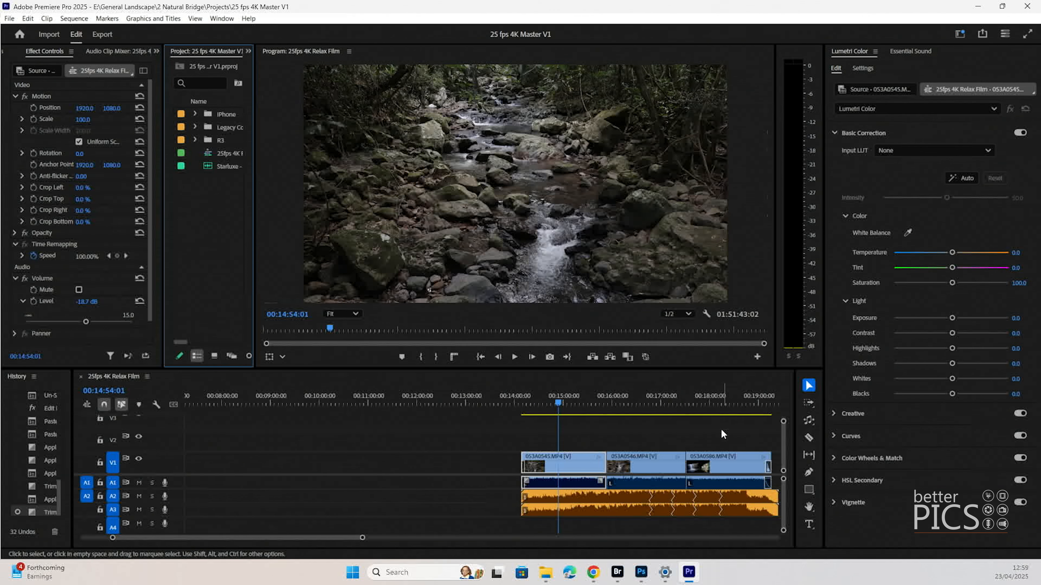
{"action": "scroll", "coordinate": [713, 439], "scroll_direction": "down", "scroll_amount": 4}
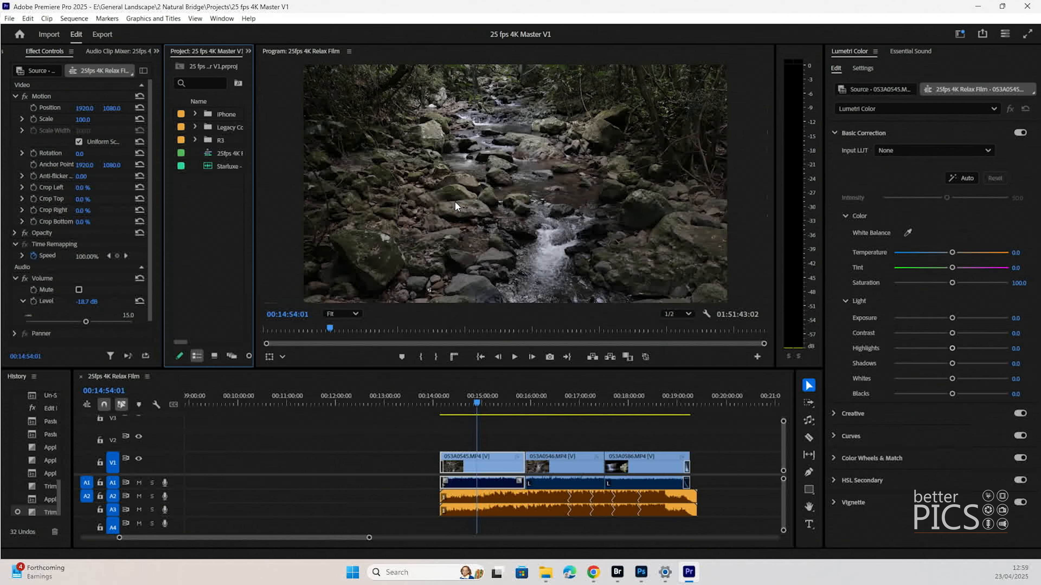
{"action": "left_click_drag", "start_coordinate": [511, 402], "coordinate": [513, 423]}
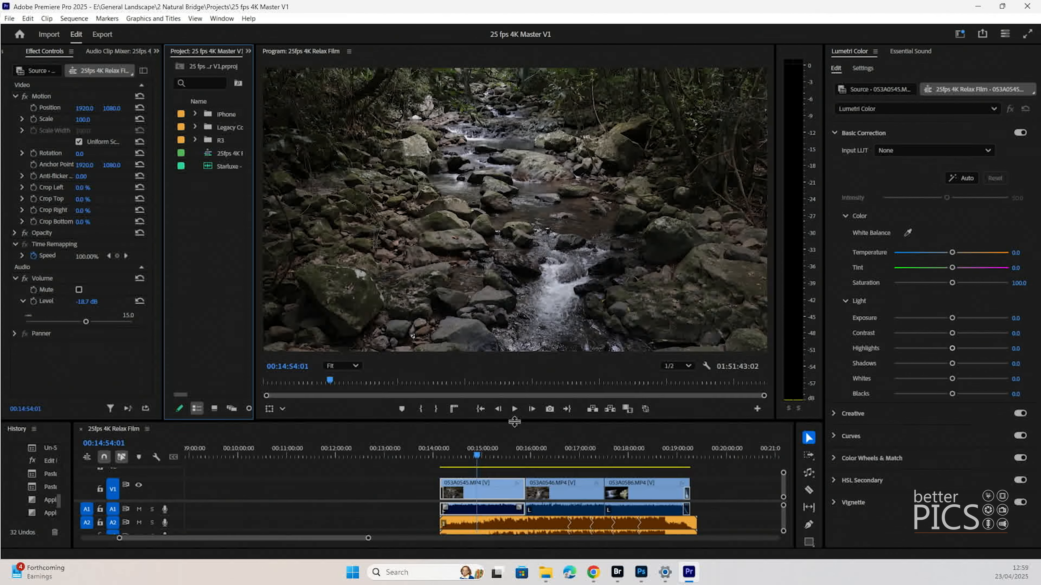
- In the Basic Correction of clip 053A0545.MP4, raise the Exposure slightly and set Contrast to 37.7 and Highlights to -52.8
{"action": "left_click", "coordinate": [968, 333]}
{"action": "left_click_drag", "start_coordinate": [952, 348], "coordinate": [915, 347]}
{"action": "left_click_drag", "start_coordinate": [952, 318], "coordinate": [961, 318]}
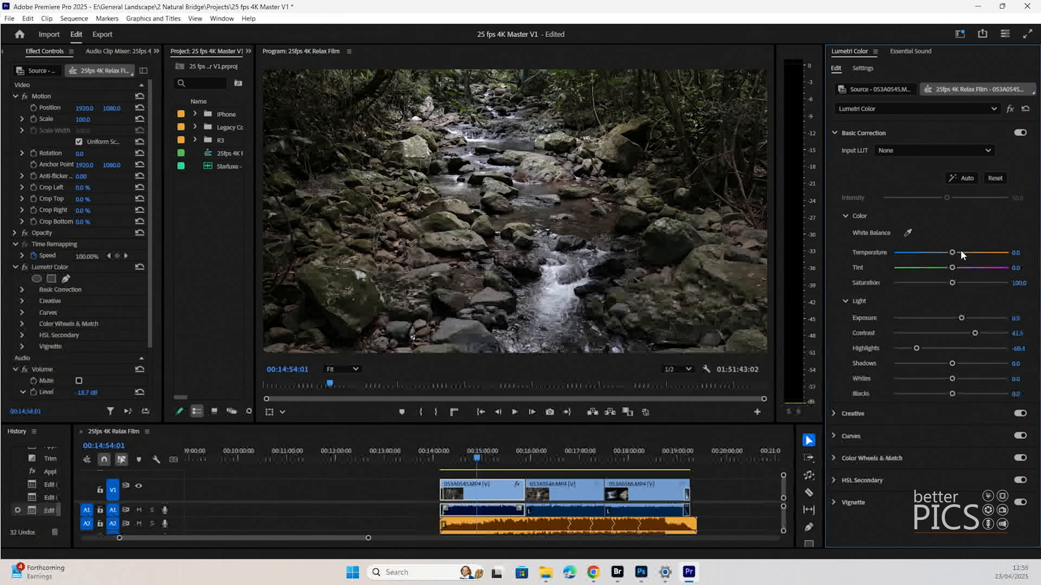
{"action": "left_click_drag", "start_coordinate": [951, 252], "coordinate": [953, 253]}
{"action": "left_click_drag", "start_coordinate": [975, 333], "coordinate": [920, 349]}
- In the clip's Creative adjustments, set Sharpen to 11.3, Vibrance to 52.8, Saturation to 122.6 and Faded Film to 6.6
{"action": "left_click", "coordinate": [888, 414]}
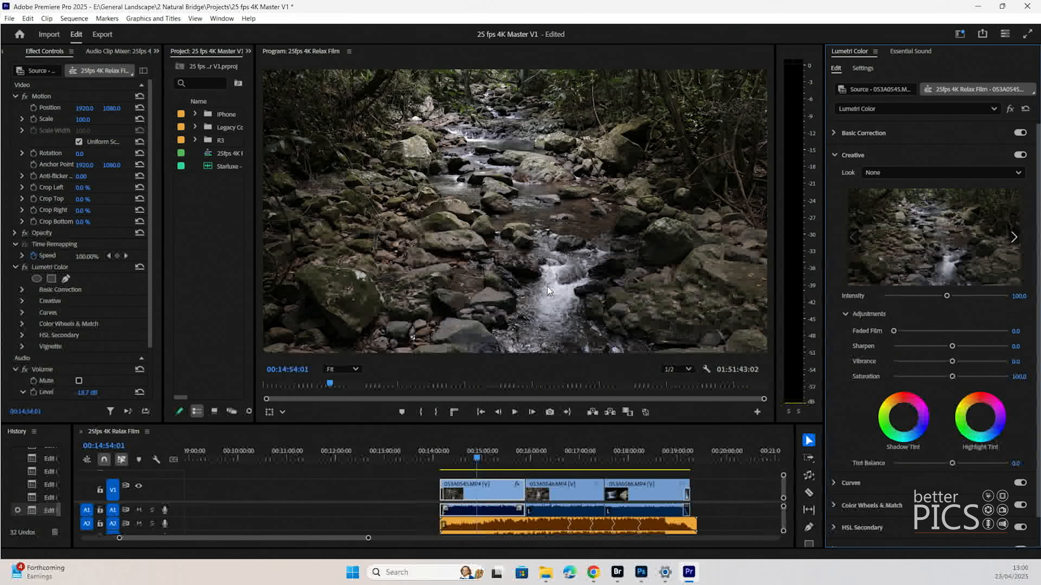
{"action": "left_click_drag", "start_coordinate": [951, 346], "coordinate": [1007, 376]}
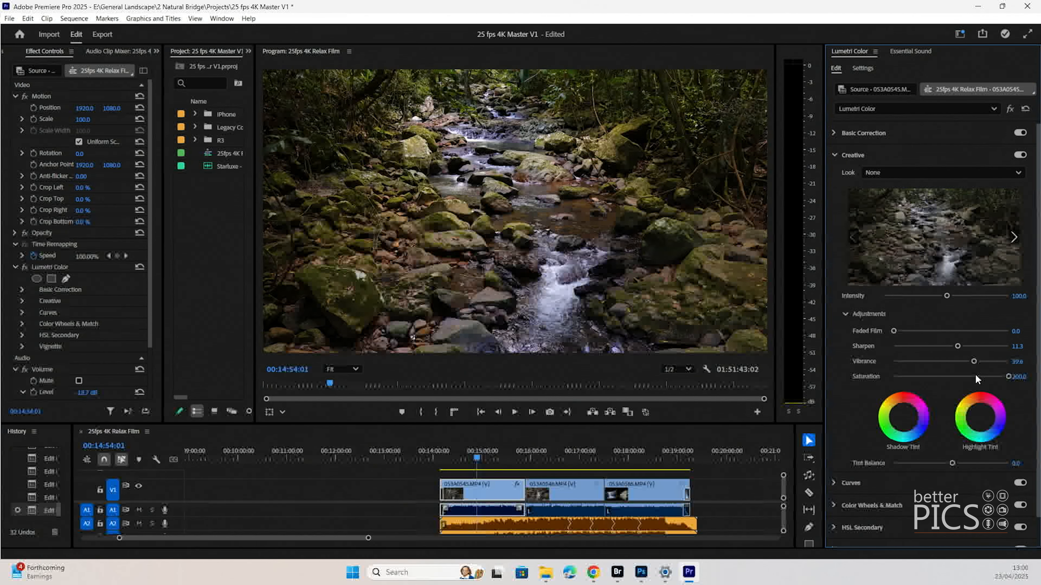
{"action": "left_click", "coordinate": [963, 378]}
{"action": "mouse_move", "coordinate": [963, 379]}
{"action": "left_mouse_down"}
{"action": "mouse_move", "coordinate": [953, 379]}
{"action": "mouse_move", "coordinate": [961, 380]}
{"action": "left_mouse_up"}
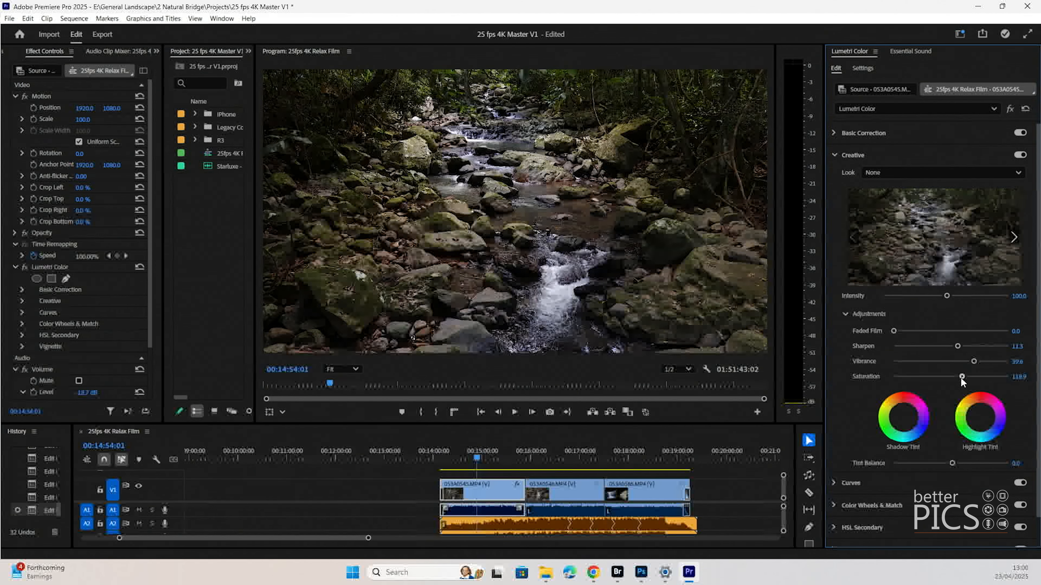
{"action": "left_click", "coordinate": [962, 376]}
{"action": "left_click", "coordinate": [964, 376]}
{"action": "left_click_drag", "start_coordinate": [978, 361], "coordinate": [981, 361]}
{"action": "left_click", "coordinate": [901, 330]}
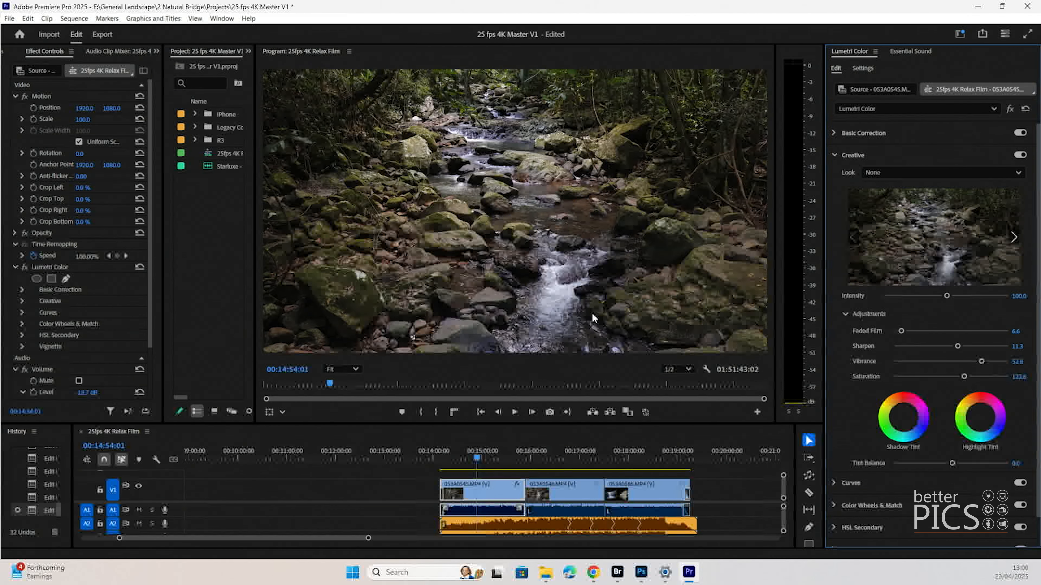
- Return to the Basic Correction of clip 053A0545.MP4 and warm the white balance to a Temperature of 11.3
{"action": "left_click", "coordinate": [859, 134]}
{"action": "left_click_drag", "start_coordinate": [953, 252], "coordinate": [958, 254]}
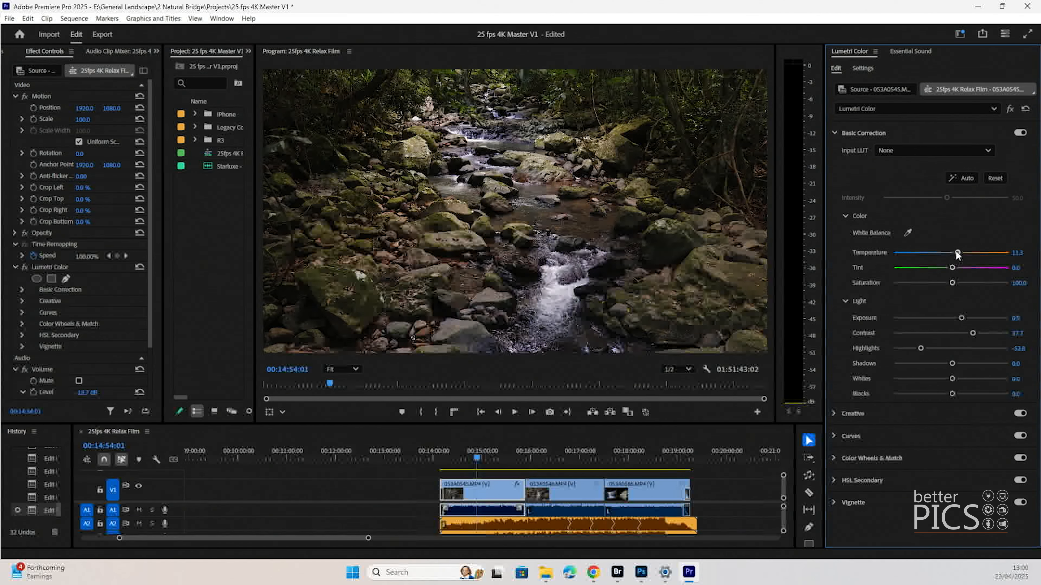